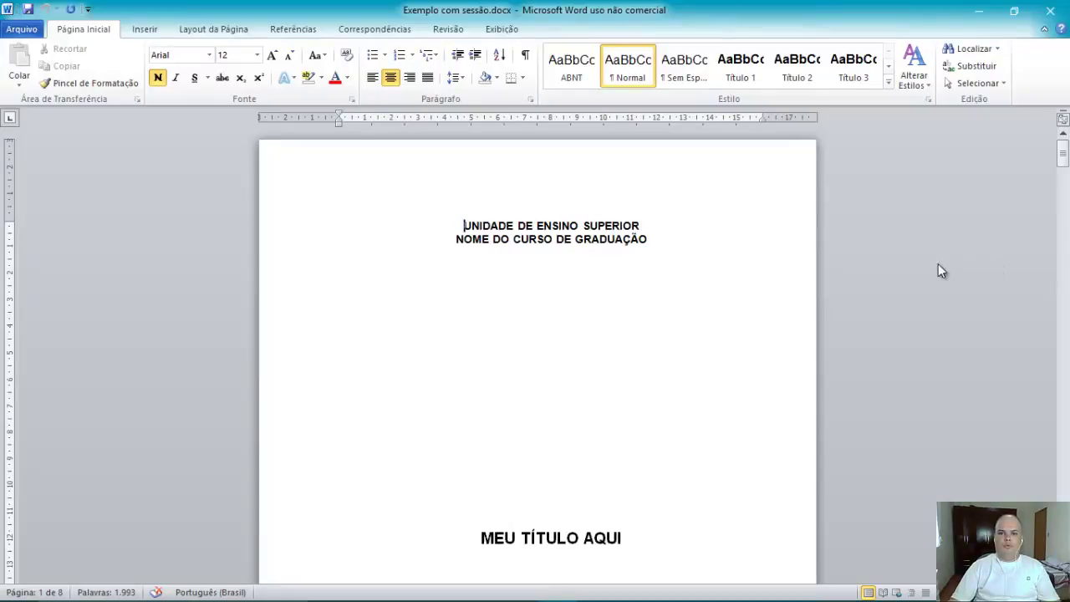
# Step: Scroll past the cover and blank pages to the first body paragraph on page 3
pyautogui.scroll(-2, 848, 293)
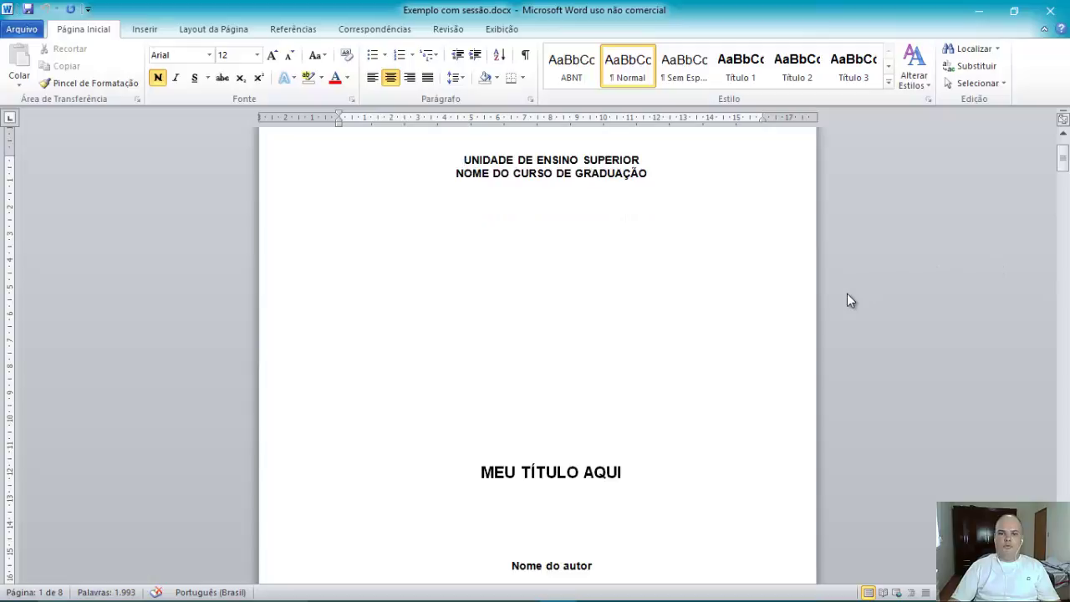
pyautogui.scroll(-2, 847, 293)
pyautogui.scroll(-2, 839, 298)
pyautogui.scroll(2, 839, 298)
pyautogui.scroll(-2, 838, 299)
pyautogui.scroll(-2, 839, 298)
pyautogui.scroll(-2, 839, 299)
pyautogui.scroll(-2, 839, 298)
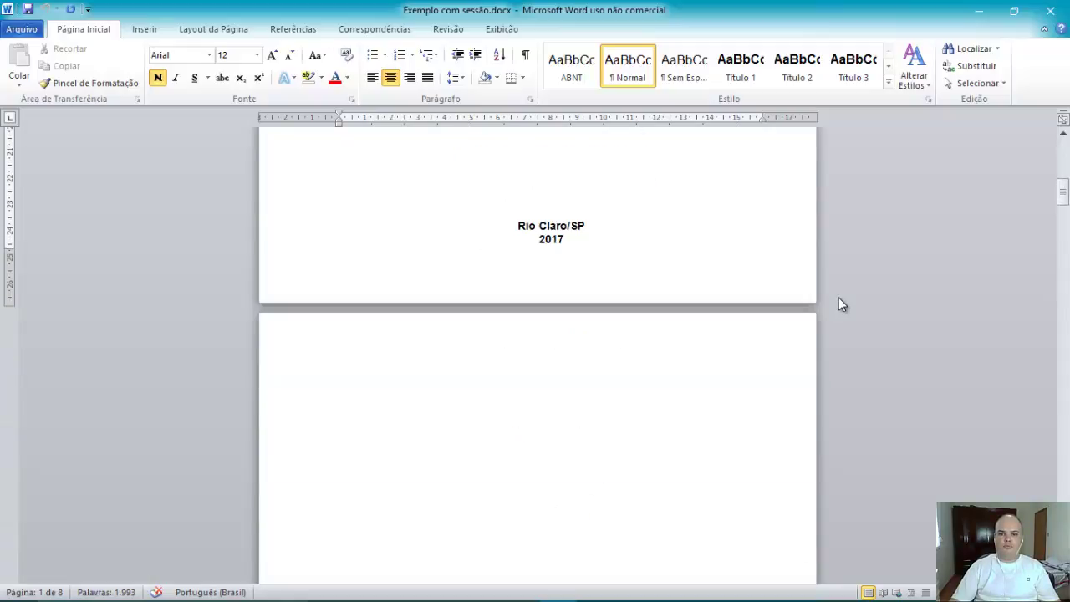
pyautogui.scroll(-3, 824, 308)
pyautogui.scroll(-3, 823, 308)
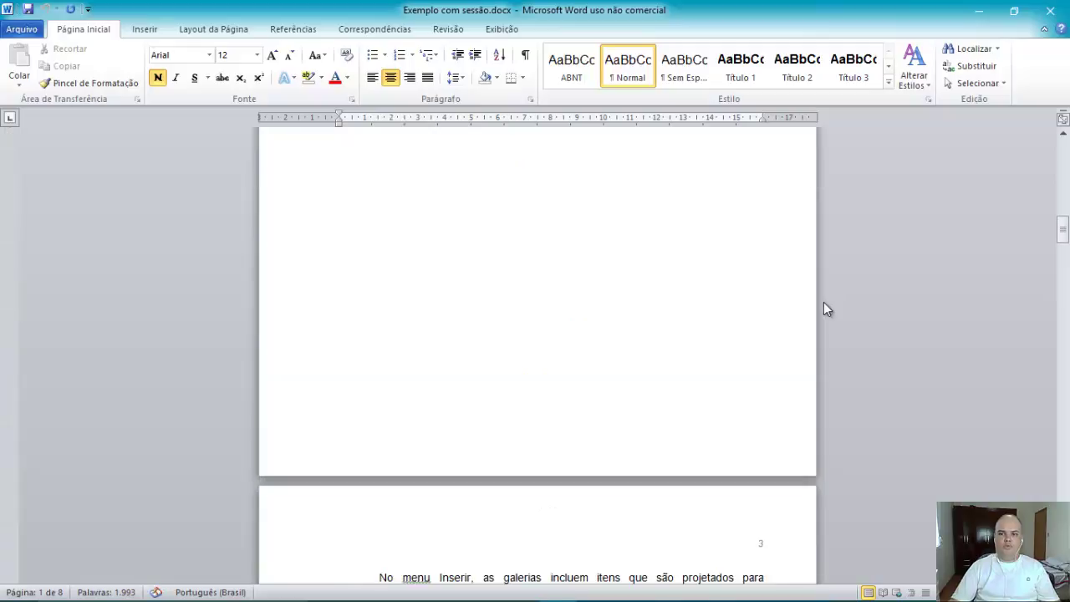
pyautogui.scroll(-3, 824, 308)
pyautogui.scroll(-2, 824, 308)
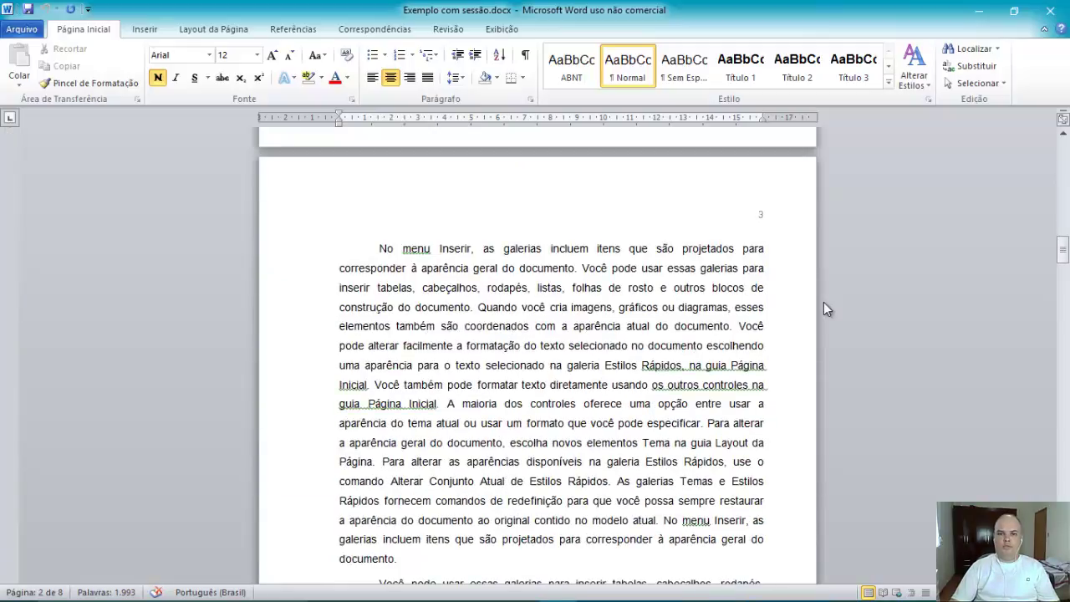
pyautogui.scroll(-1, 824, 302)
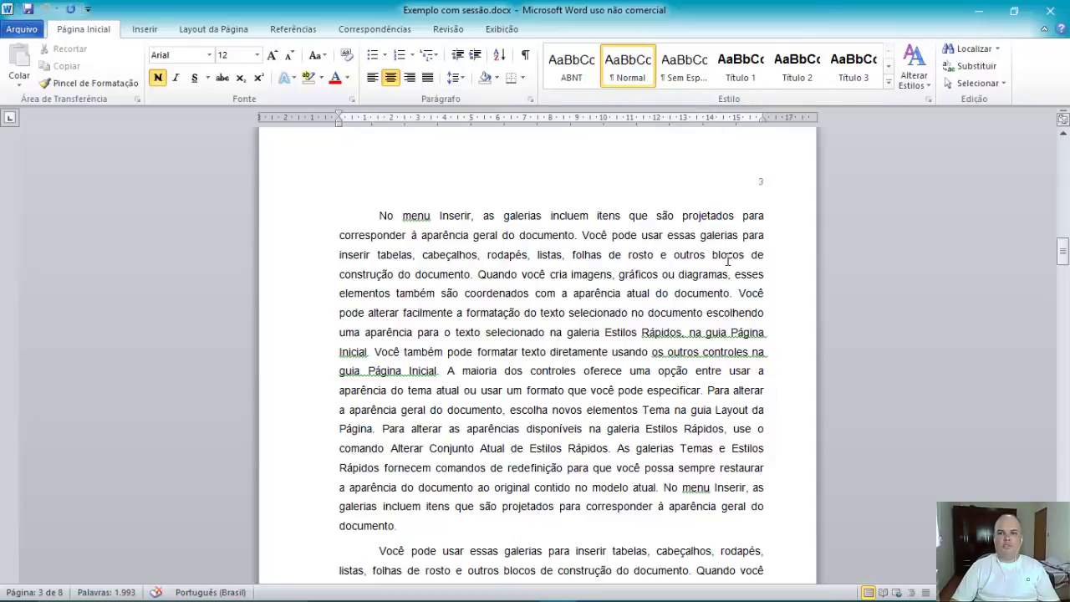
# Step: Try Normal, Título 1, then Título 3 on the first page-3 paragraph and expand the quick-styles gallery
pyautogui.click(509, 256)
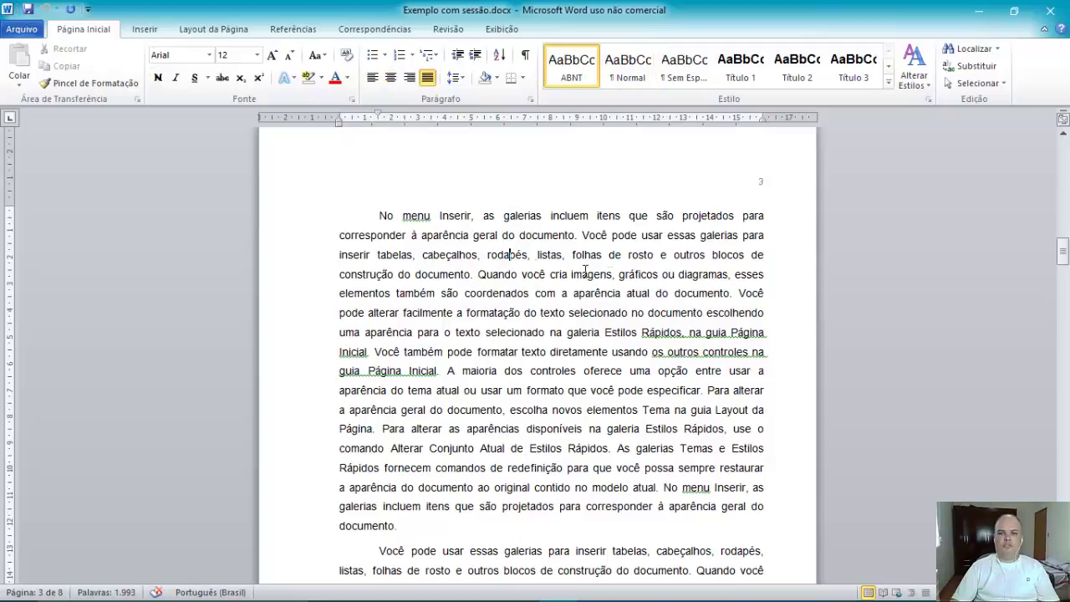
pyautogui.click(627, 72)
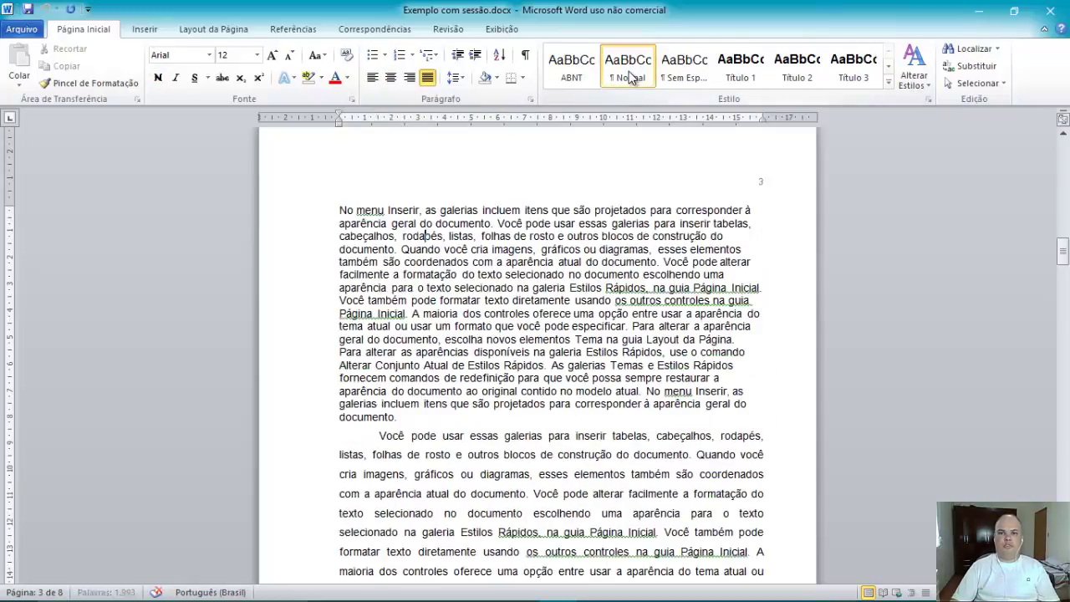
pyautogui.click(741, 71)
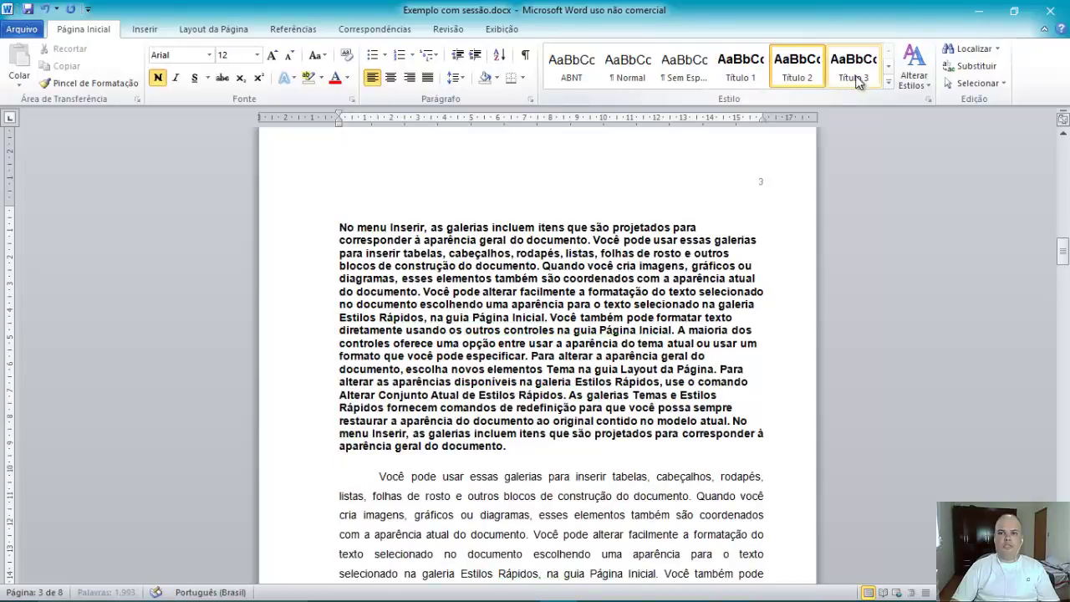
pyautogui.click(855, 76)
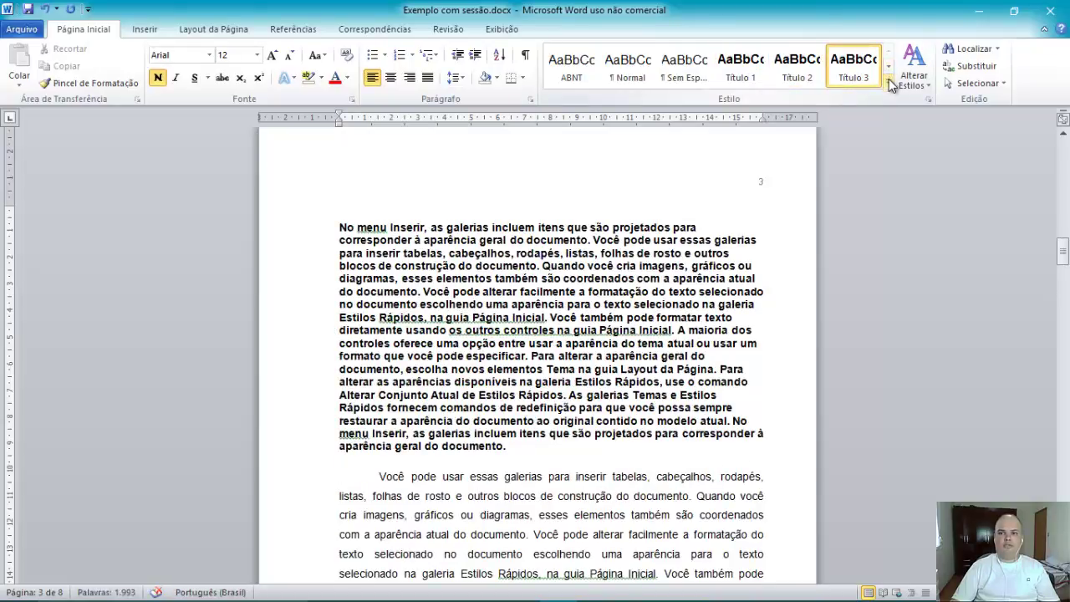
pyautogui.click(888, 81)
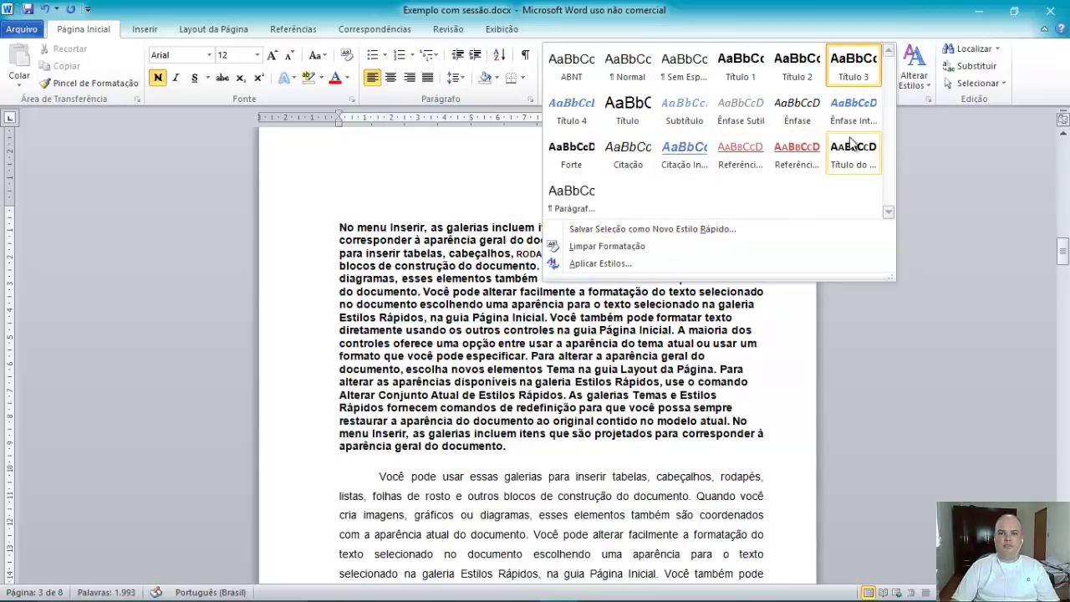
# Step: Apply the ABNT style from the expanded gallery to the first body paragraph on page 3
pyautogui.click(581, 74)
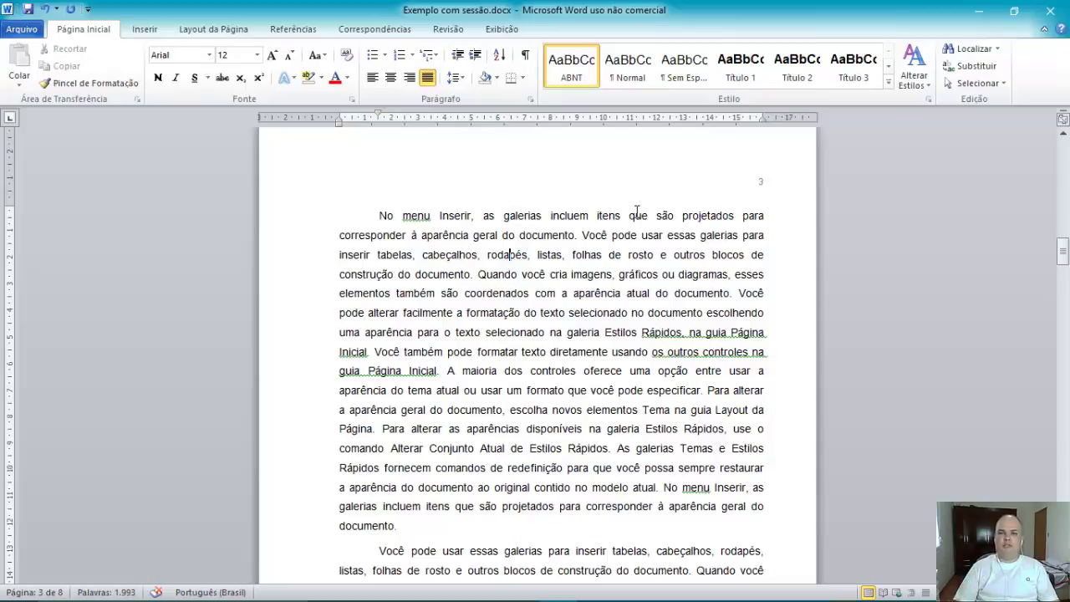
# Step: Add the Introdução and Objetivos heading lines above the first body paragraph
pyautogui.click(378, 216)
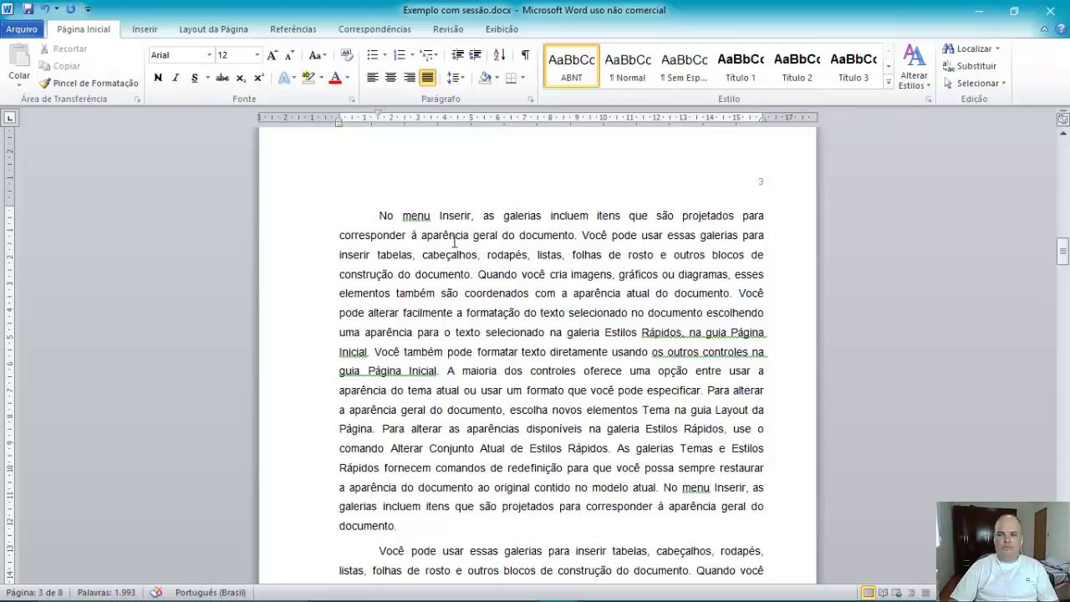
pyautogui.press('Return')
pyautogui.press('Up')
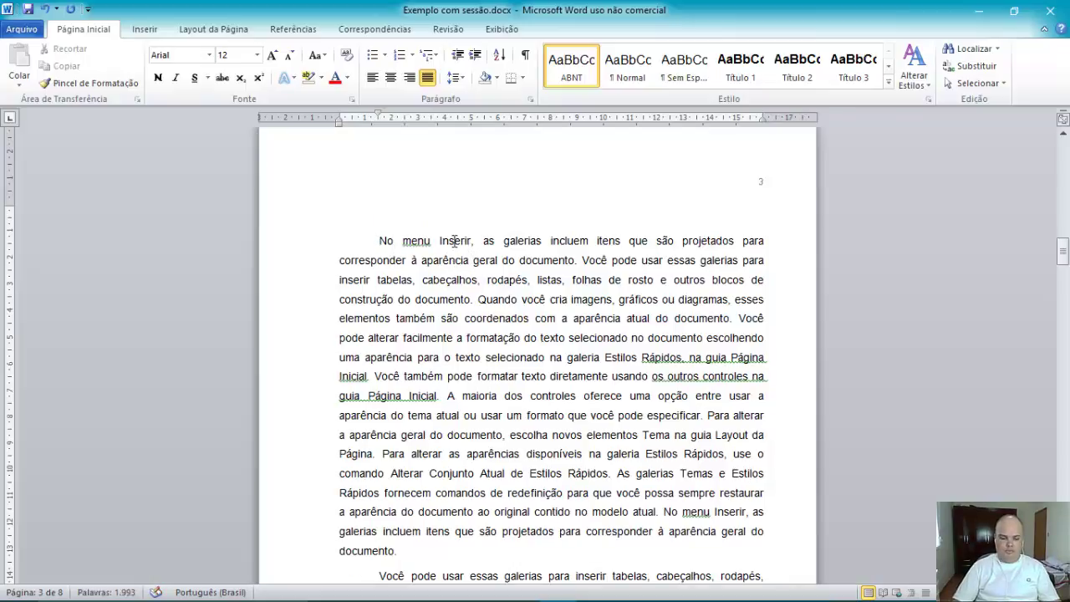
pyautogui.write('introduç')
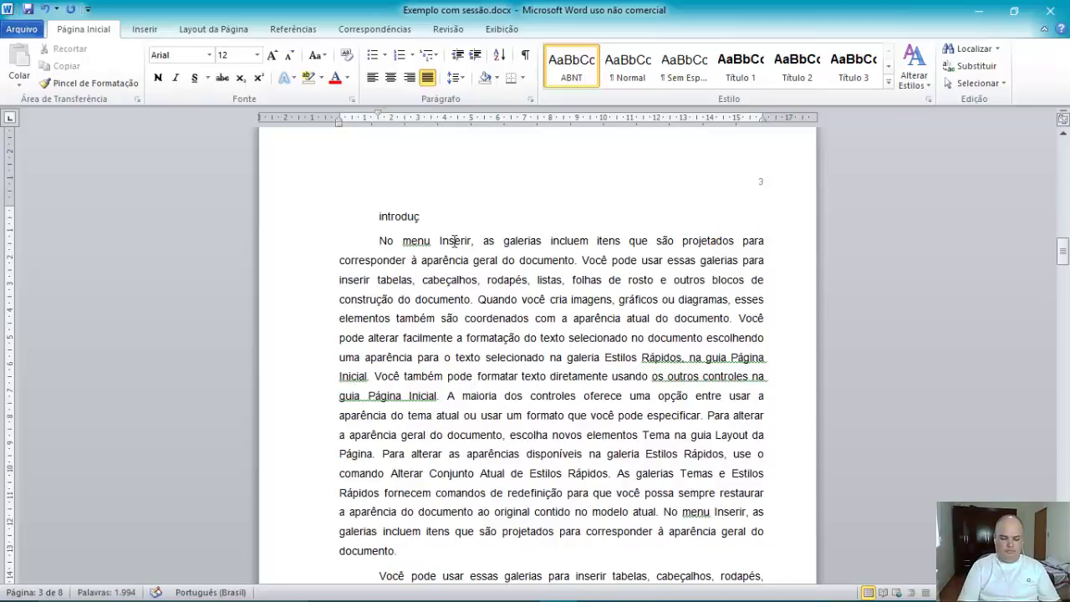
pyautogui.scroll(-5, 415, 292)
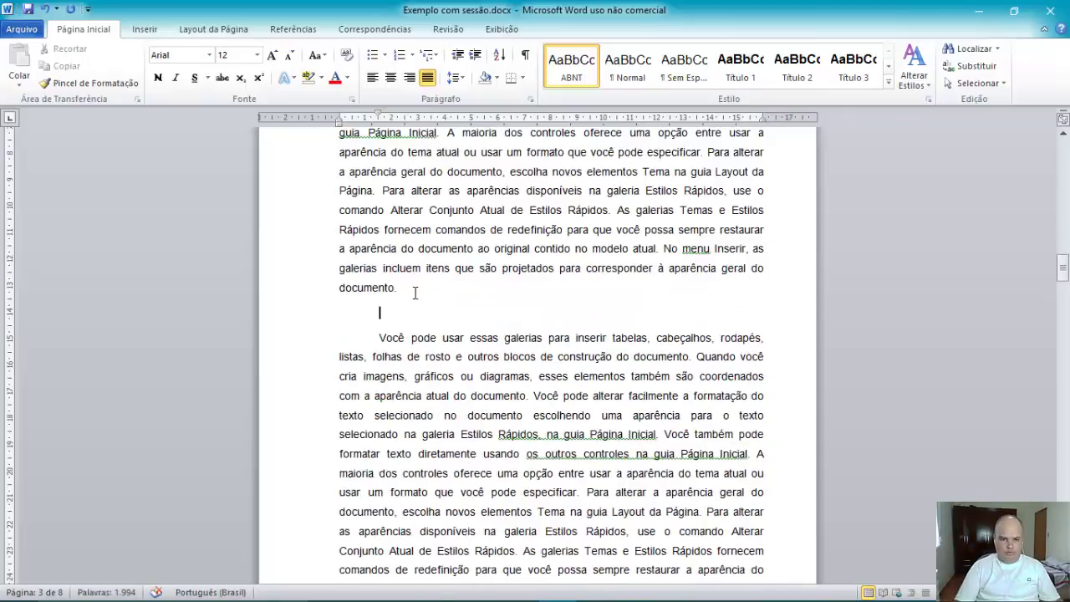
pyautogui.write('Obje')
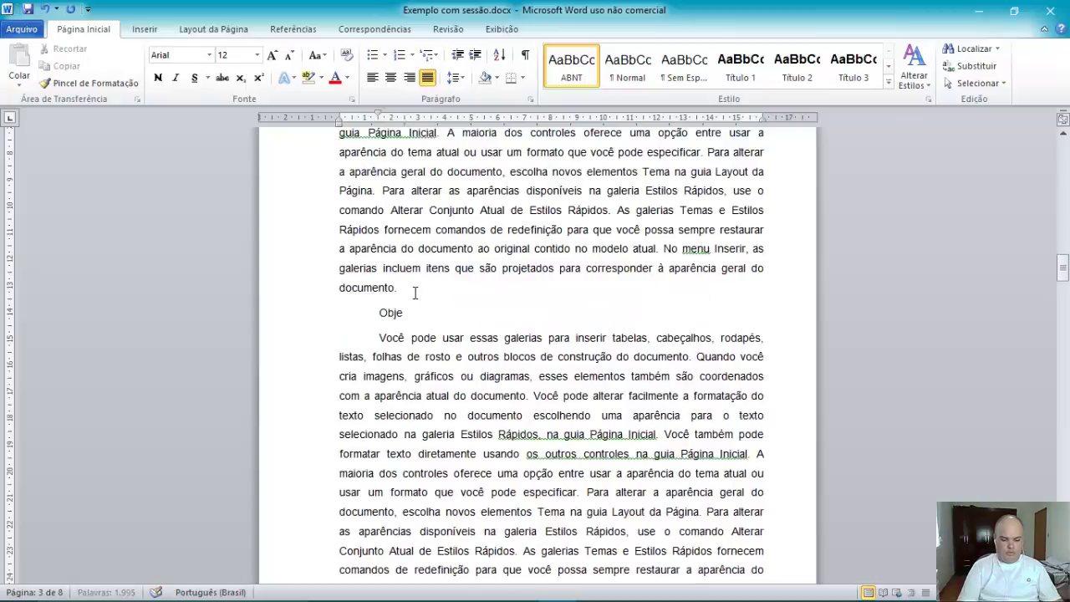
pyautogui.write('tivos')
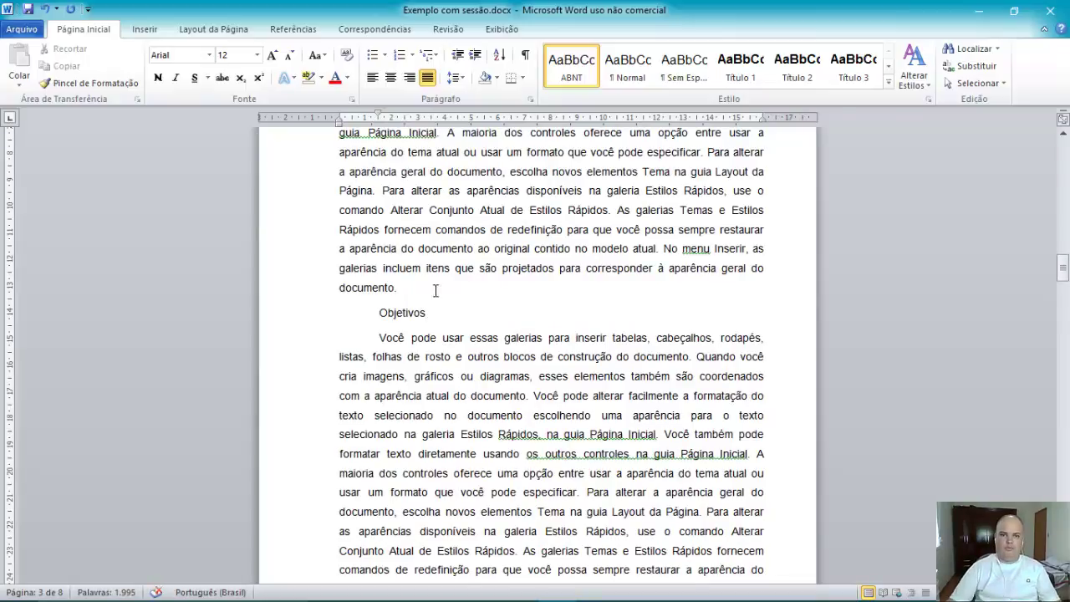
pyautogui.scroll(2, 435, 291)
pyautogui.scroll(-3, 613, 297)
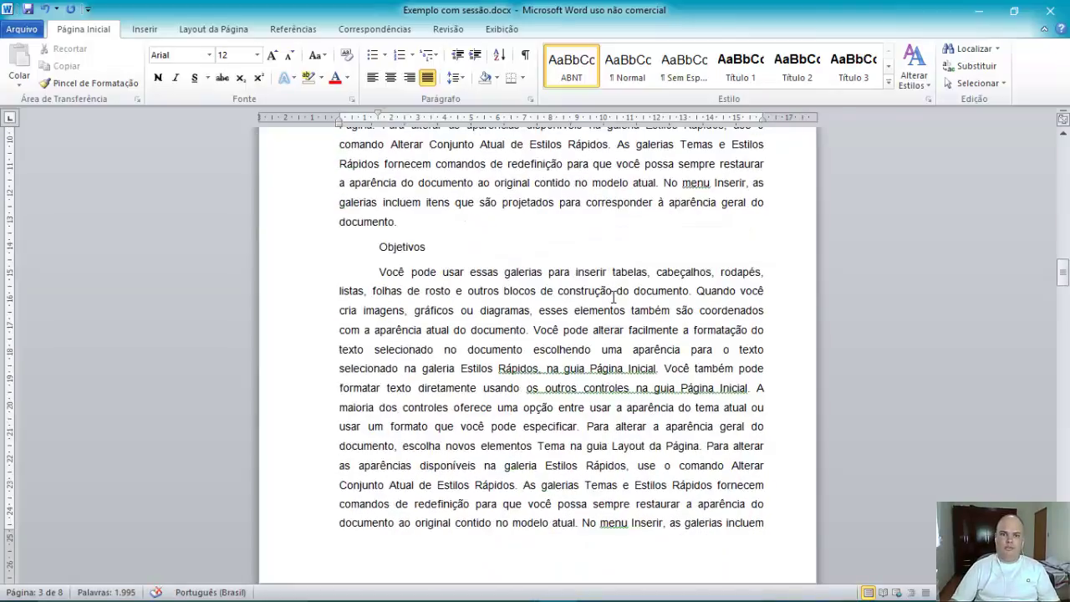
pyautogui.scroll(-3, 583, 235)
pyautogui.scroll(-3, 574, 240)
pyautogui.scroll(-2, 575, 235)
# Step: Insert a page break so the paragraph 'Quando você cria imagens' starts a new page
pyautogui.click(575, 235)
pyautogui.press('Home')
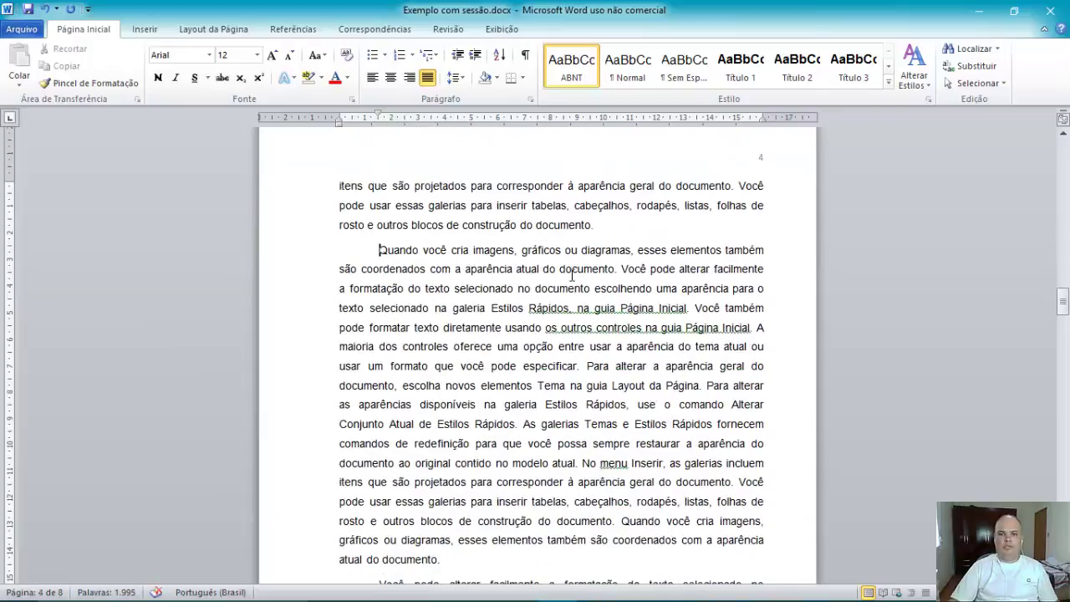
pyautogui.hotkey('ctrl', 'Return')
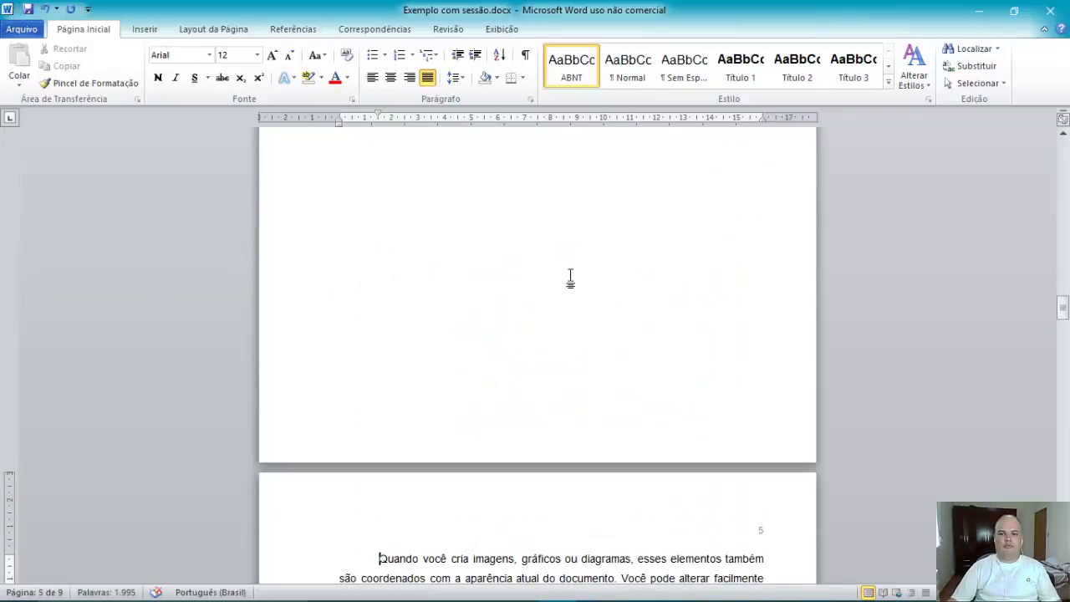
pyautogui.scroll(-3, 570, 280)
pyautogui.scroll(6, 570, 280)
pyautogui.scroll(3, 570, 280)
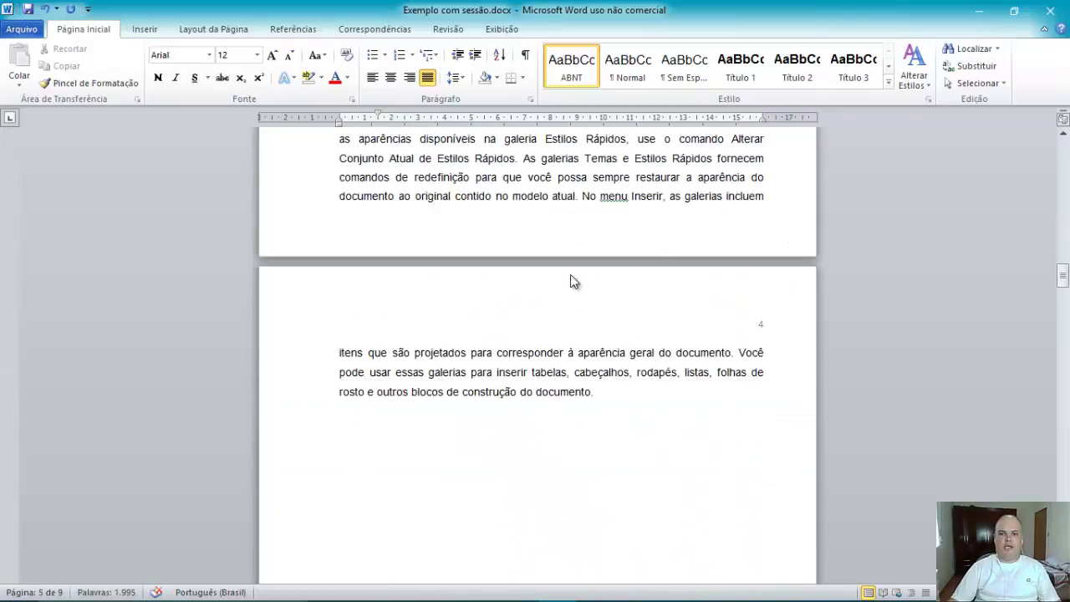
pyautogui.scroll(3, 570, 280)
pyautogui.scroll(3, 572, 278)
pyautogui.scroll(3, 571, 276)
pyautogui.scroll(-2, 571, 276)
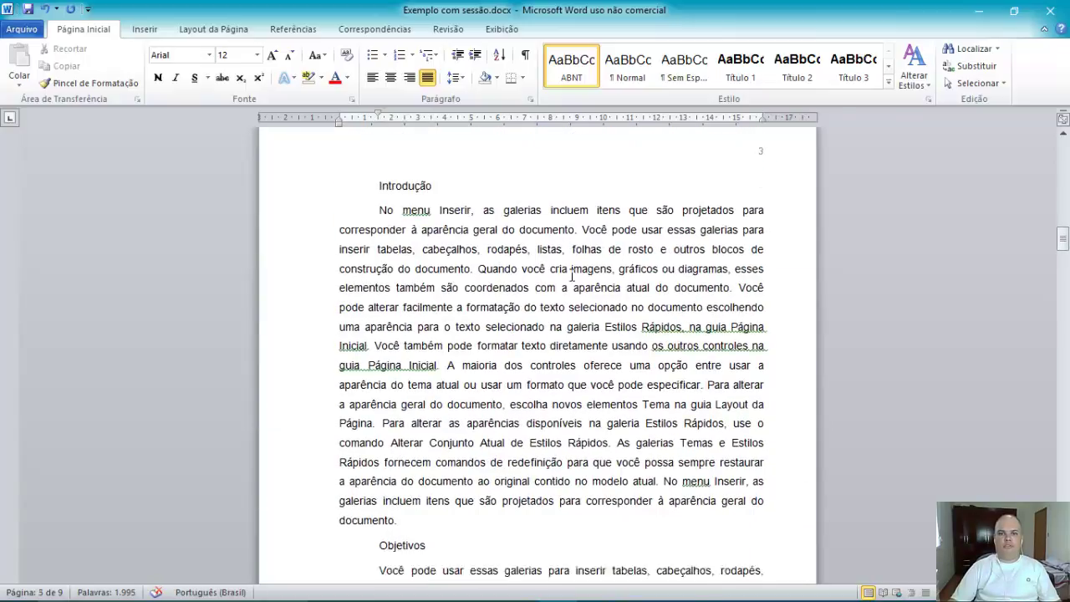
pyautogui.scroll(-3, 573, 278)
pyautogui.scroll(-5, 574, 281)
pyautogui.scroll(-3, 574, 282)
pyautogui.scroll(-8, 572, 281)
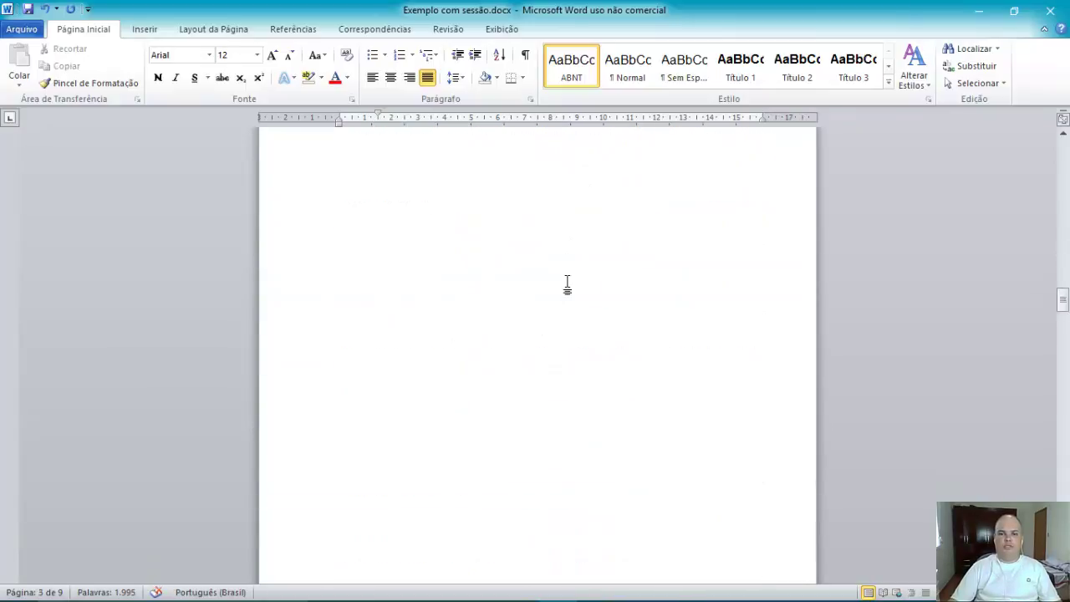
pyautogui.scroll(-9, 569, 282)
pyautogui.scroll(-3, 569, 282)
pyautogui.scroll(-2, 569, 282)
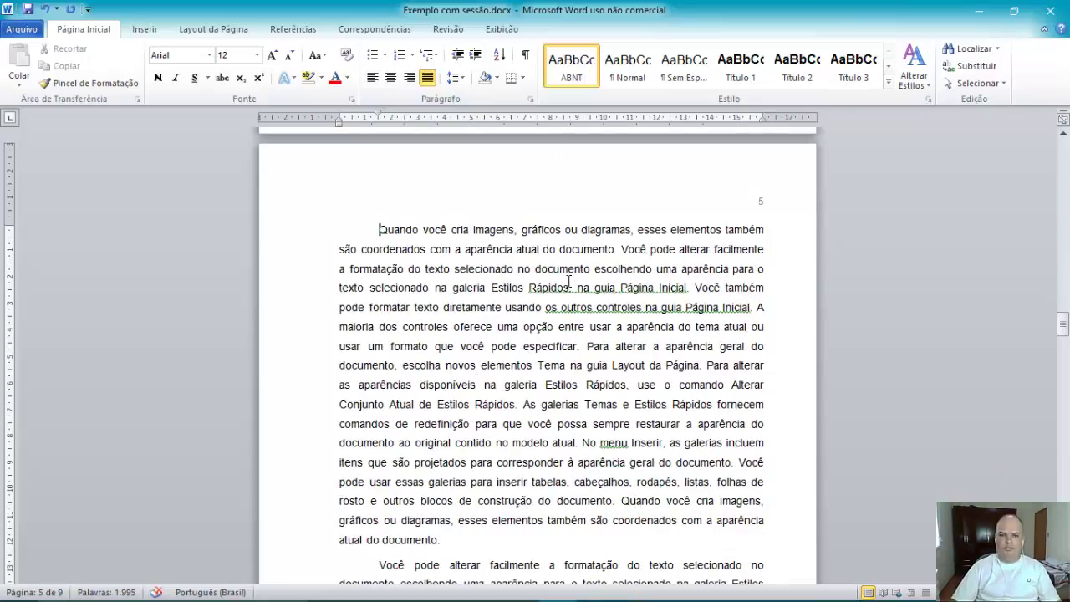
# Step: Undo the last edit and return to the Introdução heading at the top of page 3
pyautogui.hotkey('ctrl', 'z')
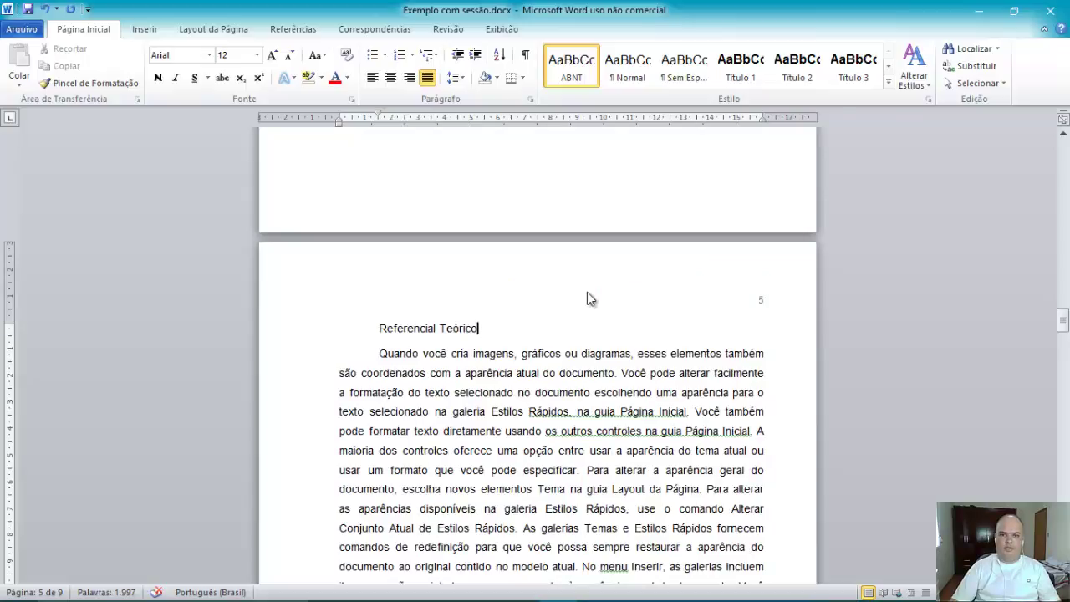
pyautogui.scroll(3, 598, 315)
pyautogui.scroll(5, 598, 315)
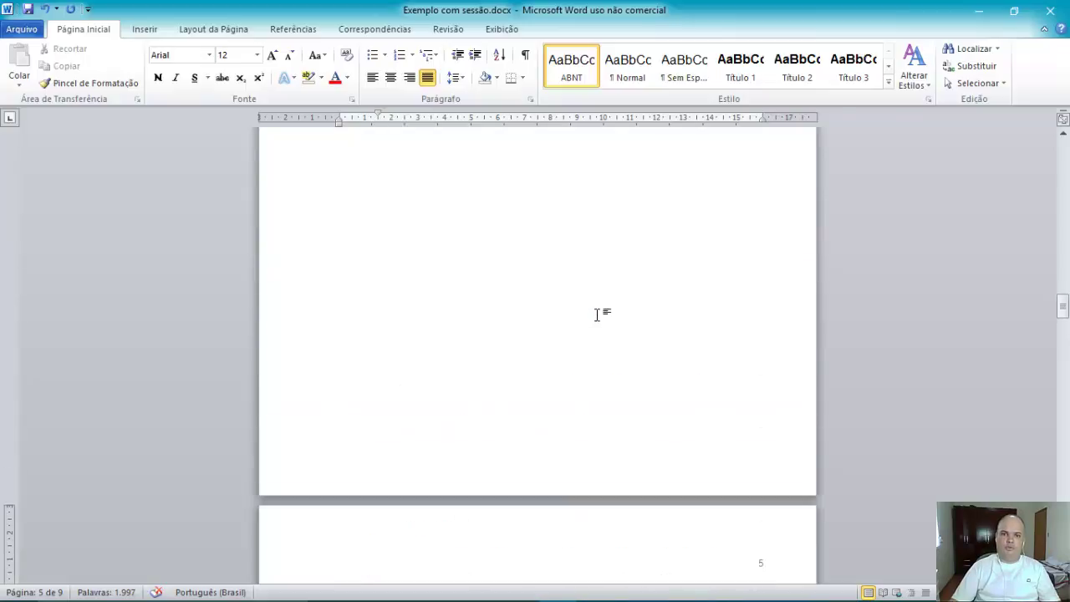
pyautogui.scroll(2, 598, 314)
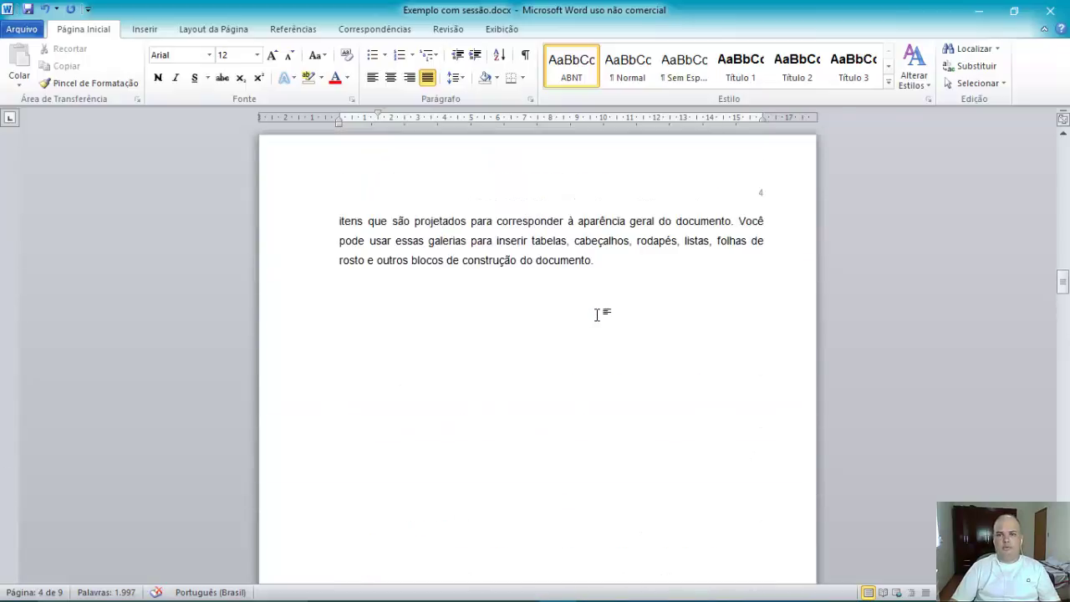
pyautogui.scroll(2, 597, 315)
pyautogui.scroll(1, 597, 315)
pyautogui.scroll(8, 598, 314)
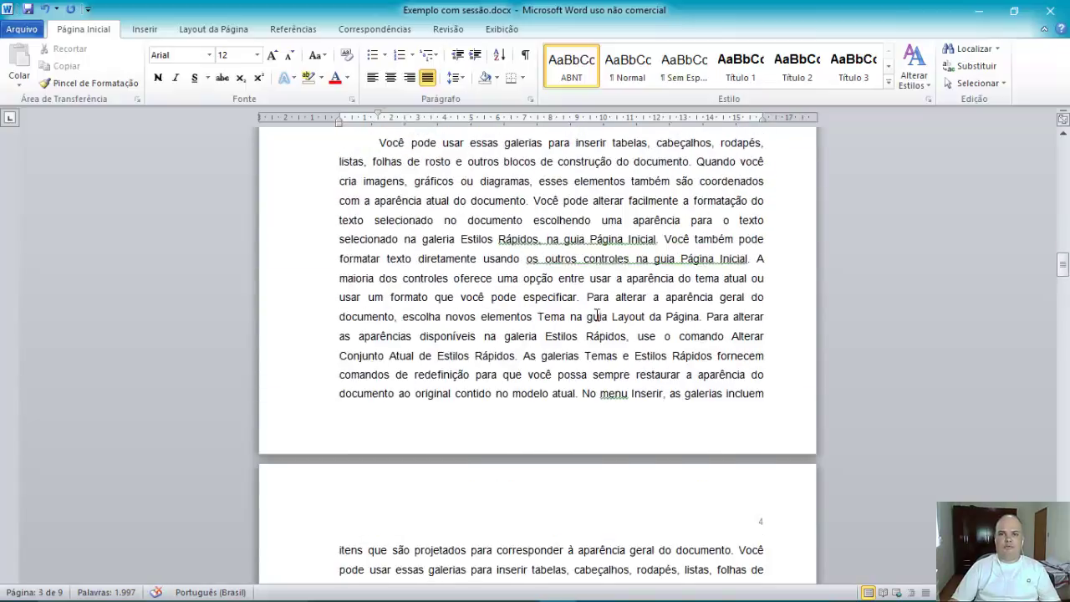
pyautogui.scroll(11, 598, 315)
pyautogui.scroll(4, 466, 299)
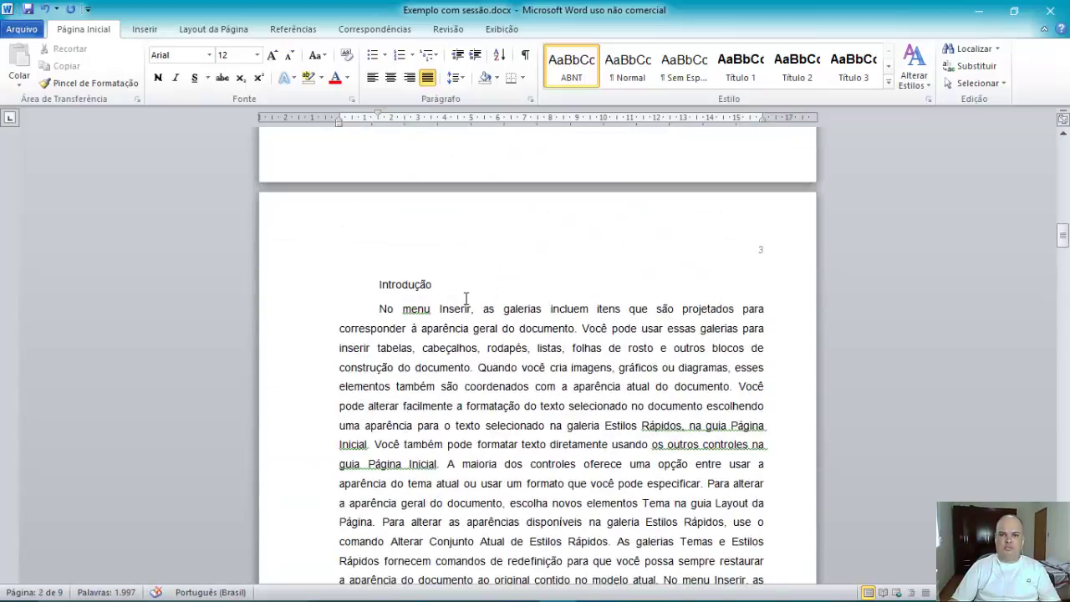
# Step: With the caret in Introdução, open Título 1 in Modificar estilo and show its Formatar options
pyautogui.moveTo(429, 287)
pyautogui.click(415, 285)
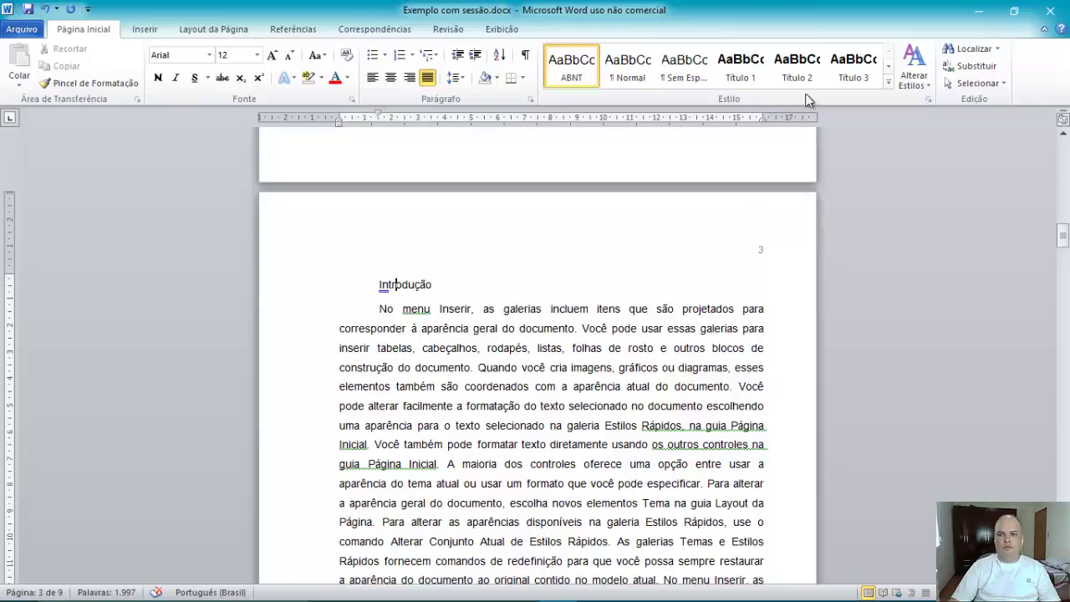
pyautogui.rightClick(739, 79)
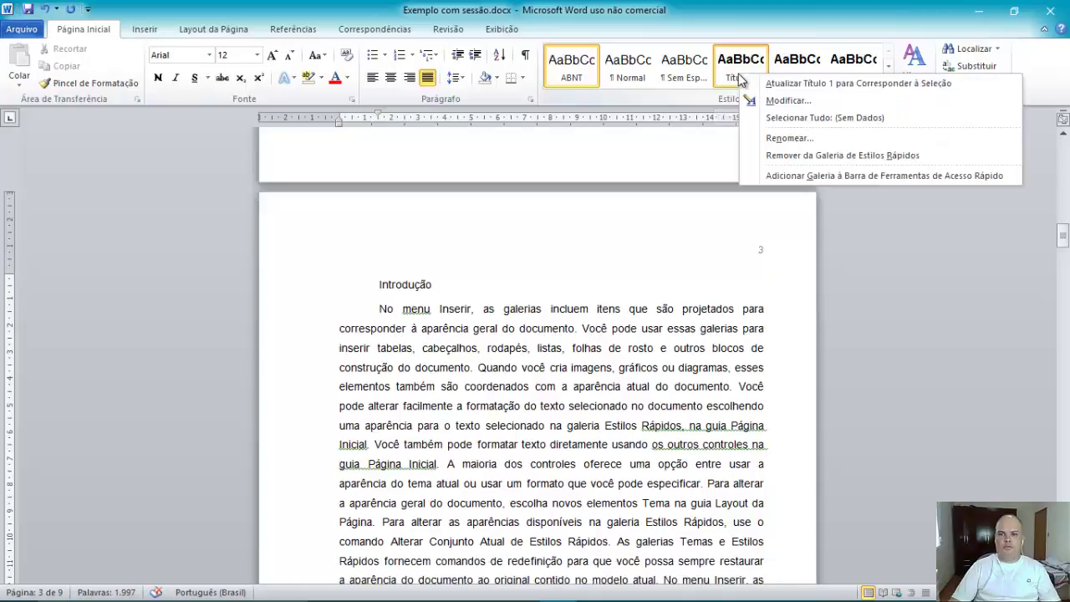
pyautogui.click(776, 103)
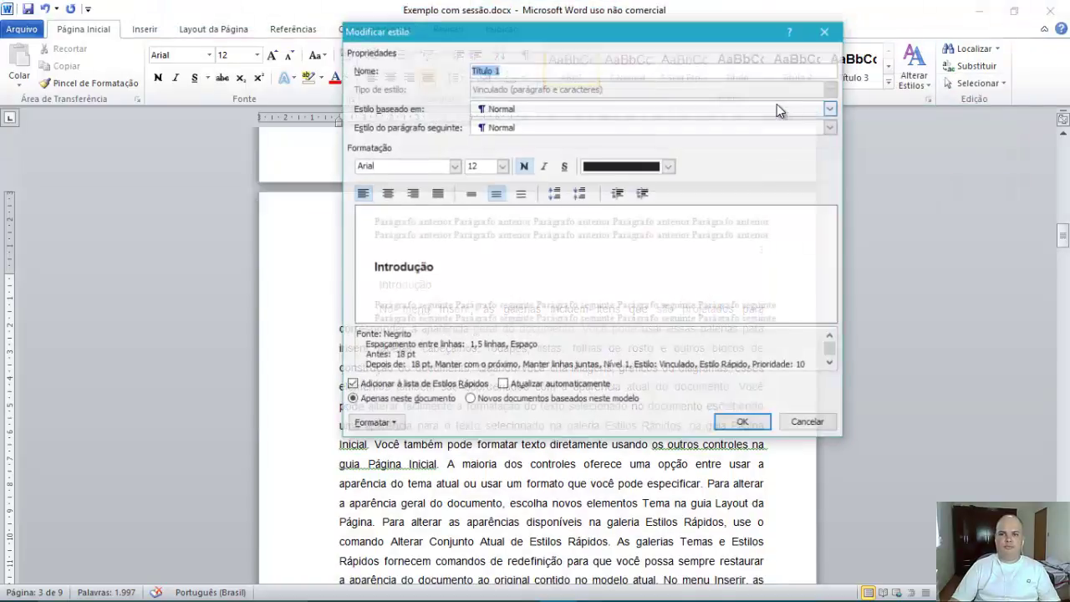
pyautogui.moveTo(618, 31); pyautogui.dragTo(570, 83)
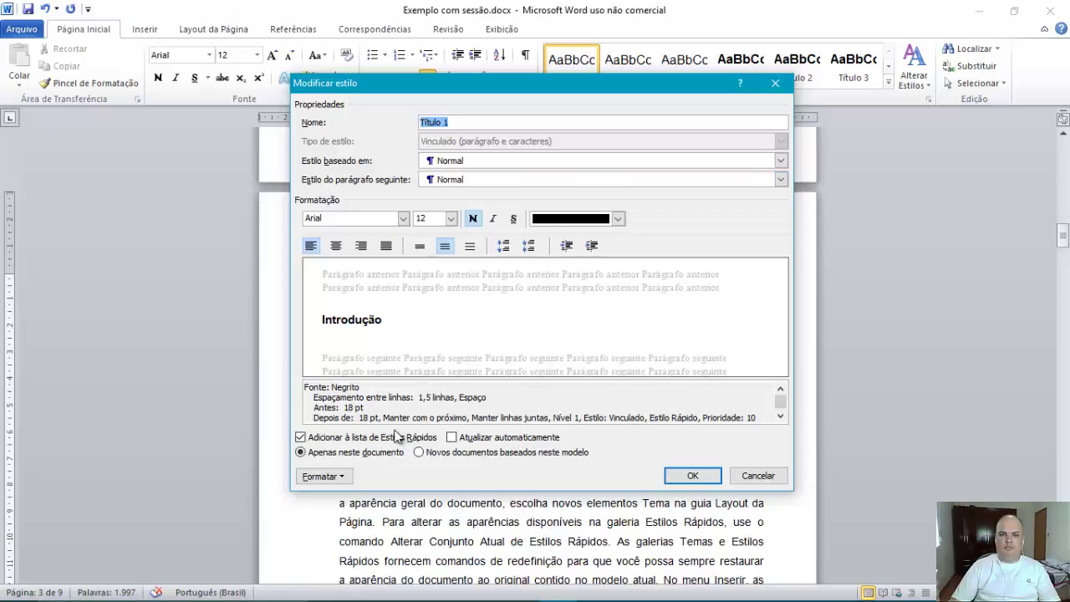
pyautogui.click(345, 478)
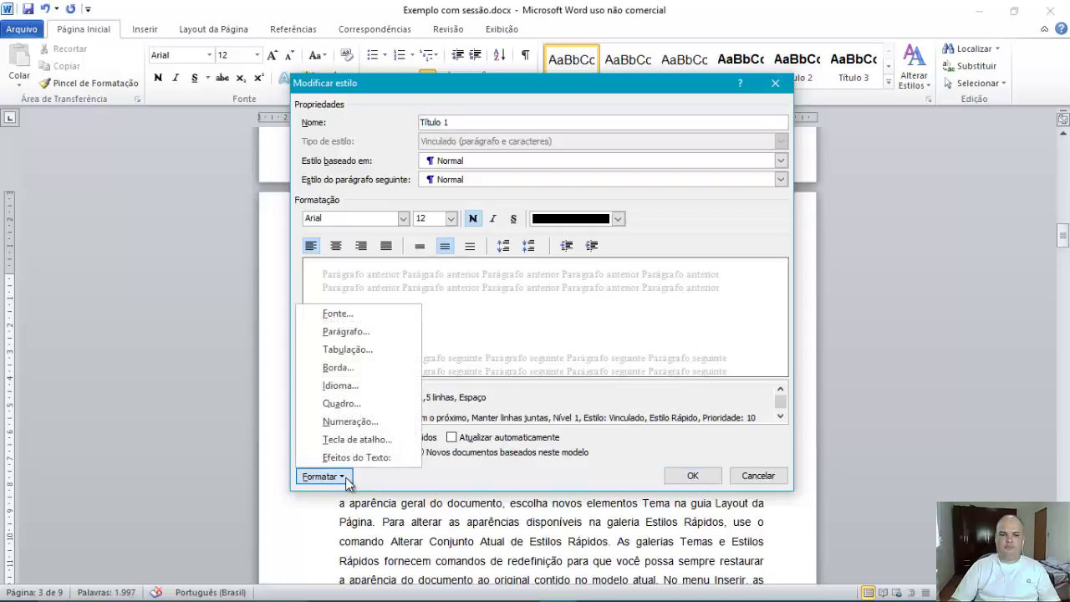
# Step: Set the Título 1 font to Times New Roman 14 pt with all capitals
pyautogui.click(353, 311)
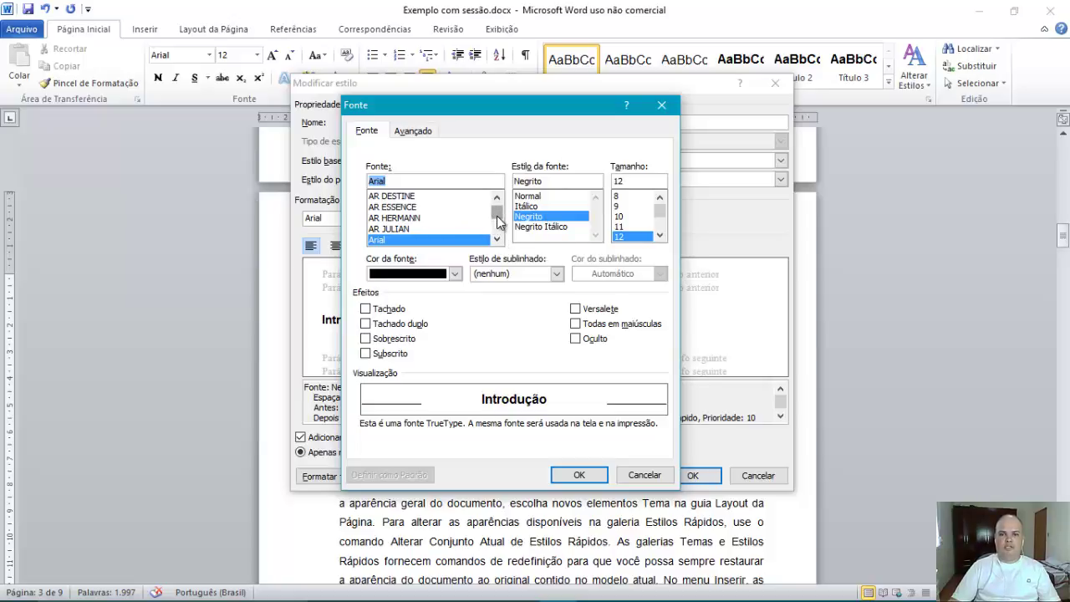
pyautogui.moveTo(500, 221)
pyautogui.mouseDown()
pyautogui.moveTo(500, 245)
pyautogui.moveTo(497, 224)
pyautogui.mouseUp()
pyautogui.click(423, 196)
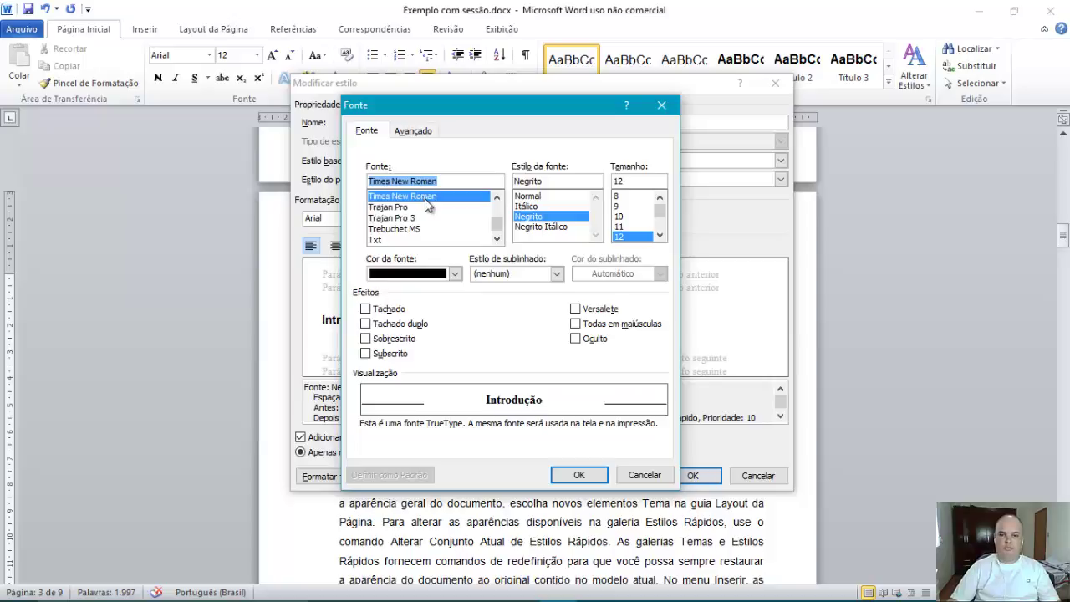
pyautogui.click(575, 323)
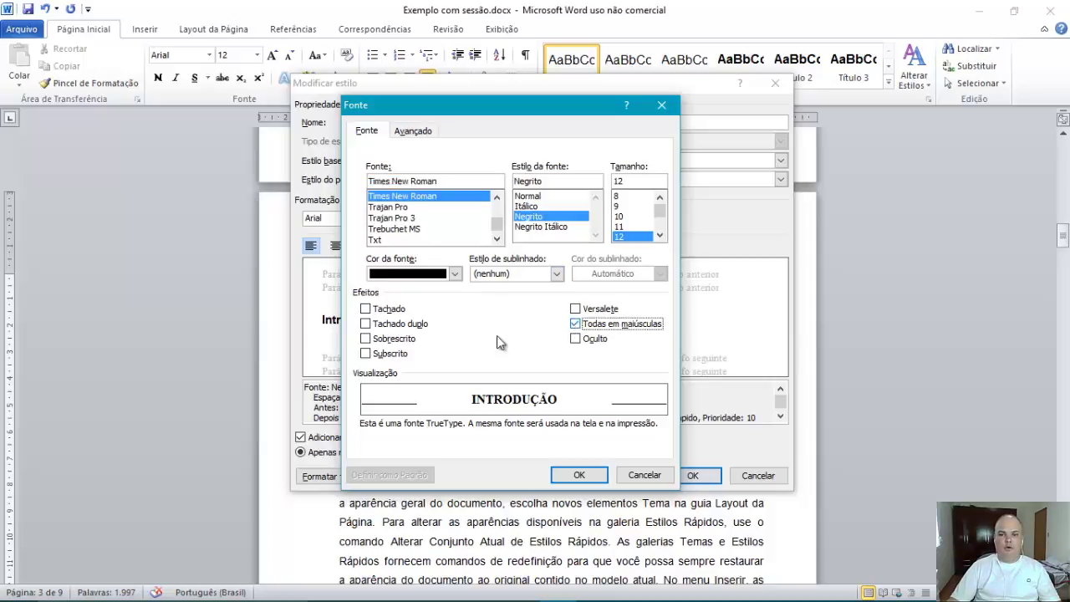
pyautogui.click(660, 236)
pyautogui.click(629, 237)
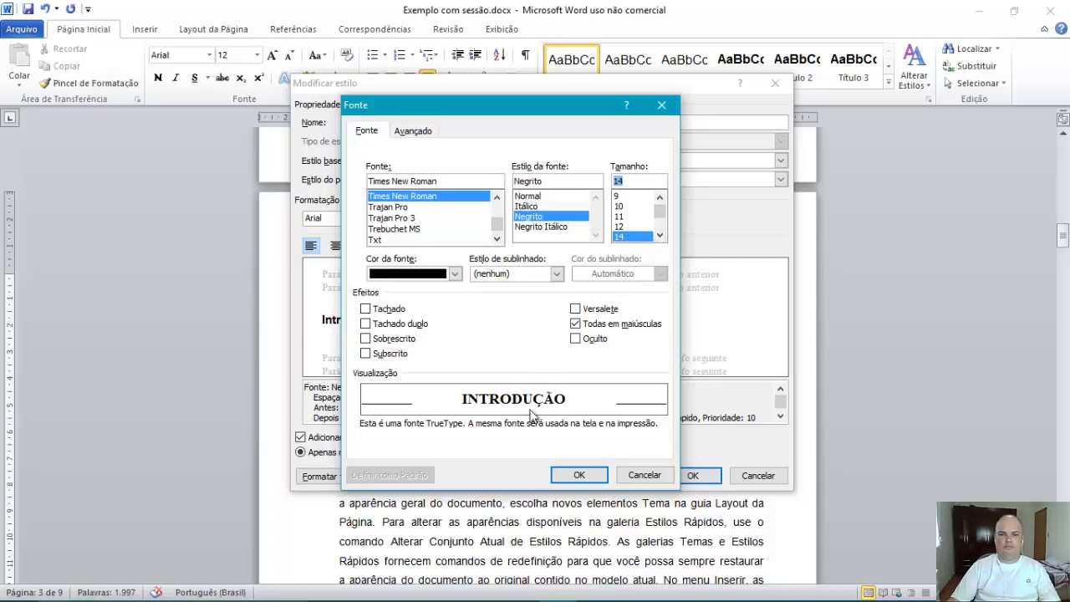
pyautogui.click(579, 475)
pyautogui.click(338, 480)
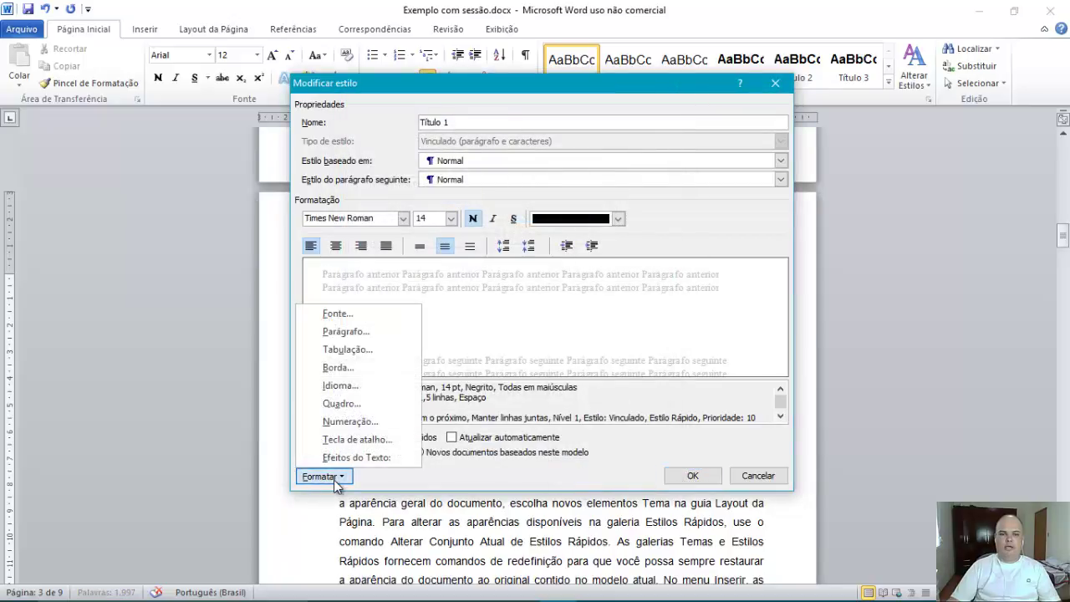
# Step: Keep Título 1's paragraph settings unchanged and save the modified style
pyautogui.click(352, 332)
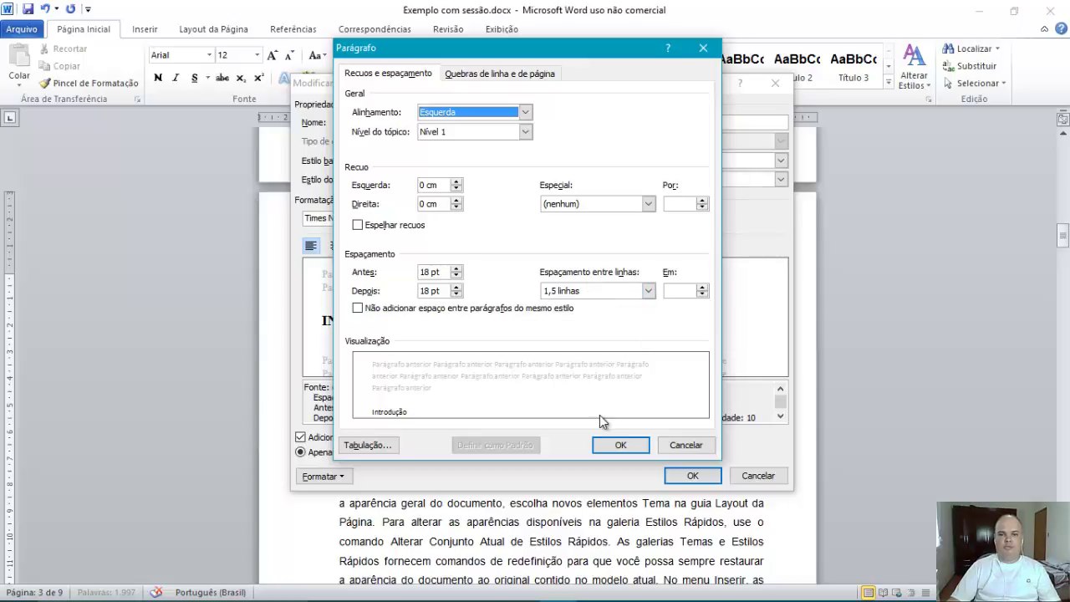
pyautogui.click(622, 447)
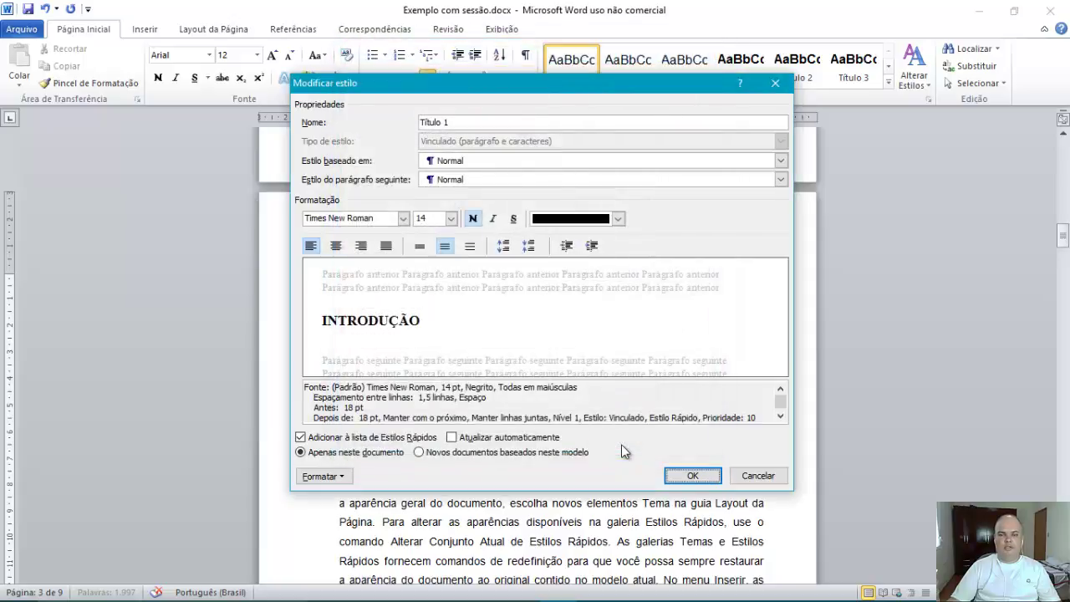
pyautogui.click(684, 477)
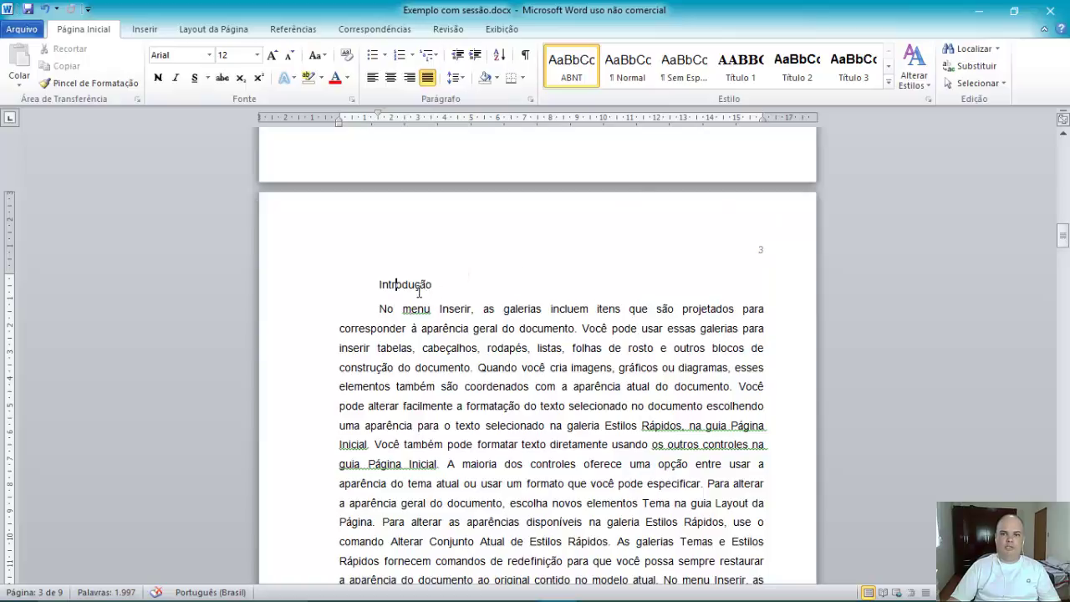
# Step: Apply Título 1 to Introdução and make Objetivos a Título 2 heading with Ctrl+Alt+2
pyautogui.click(752, 82)
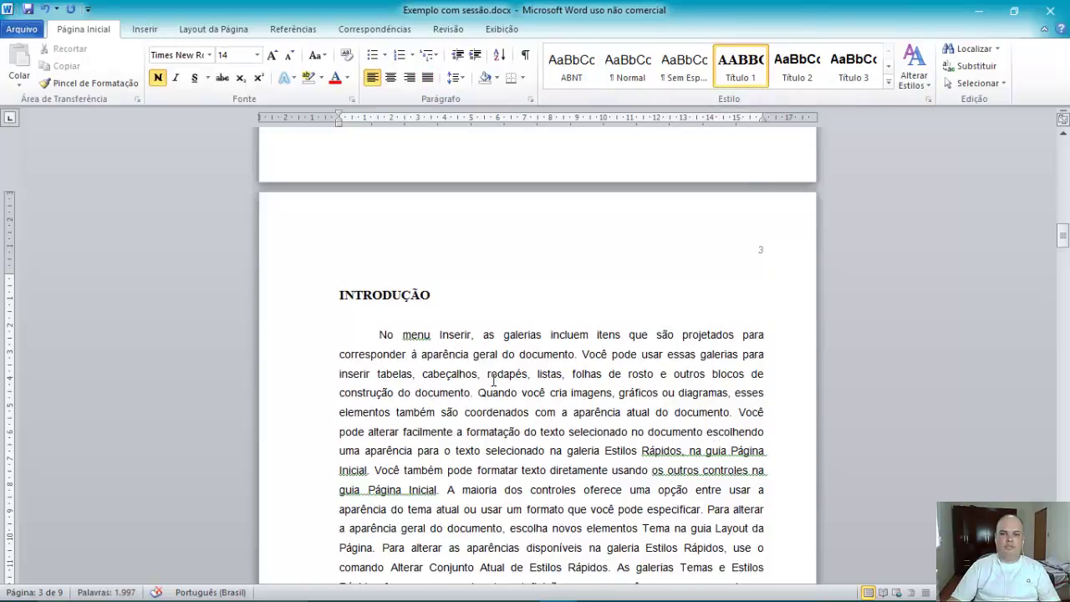
pyautogui.click(549, 420)
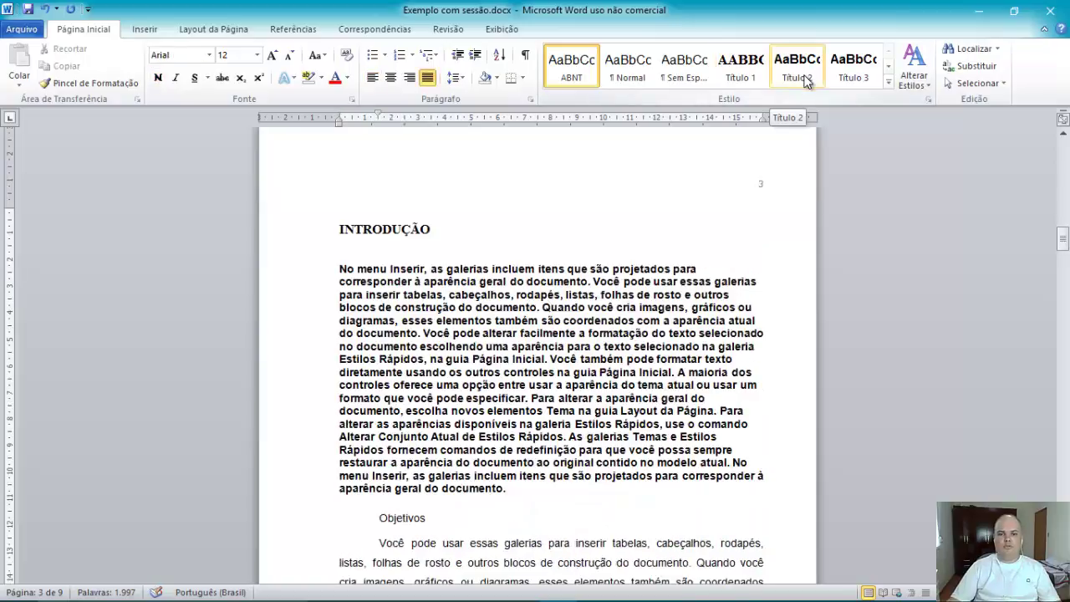
pyautogui.scroll(-3, 406, 491)
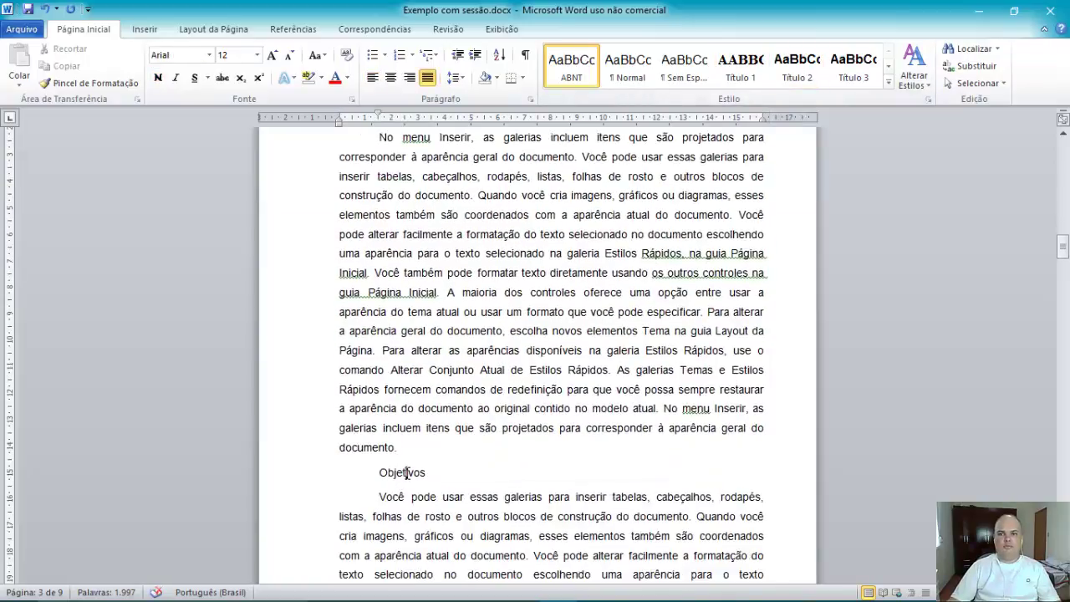
pyautogui.hotkey('ctrl', 'alt', '2')
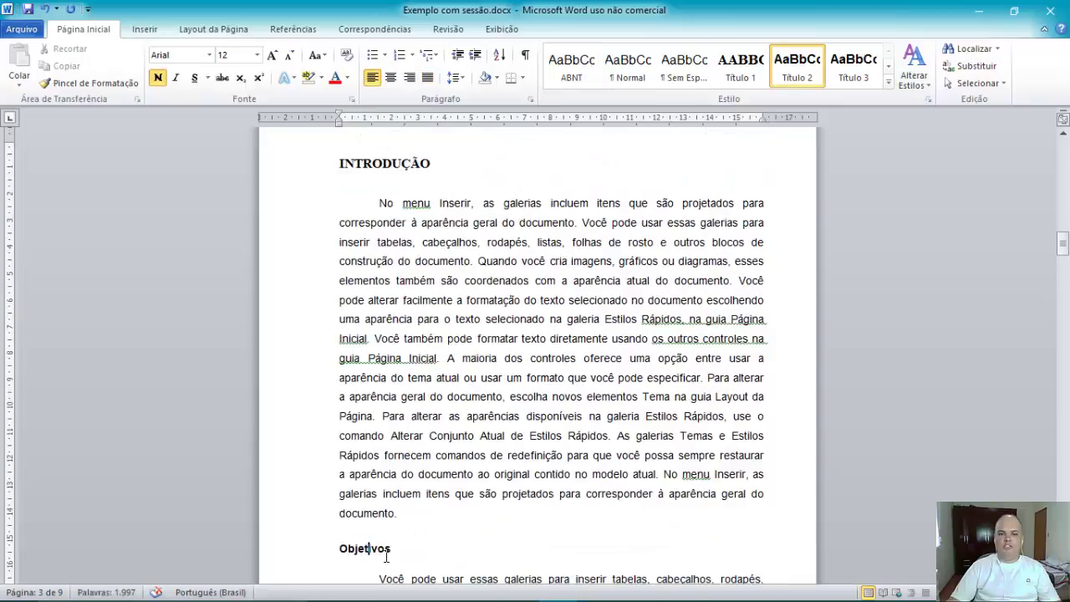
# Step: Change the Título 2 style font to Times New Roman in all capitals and save it
pyautogui.rightClick(796, 77)
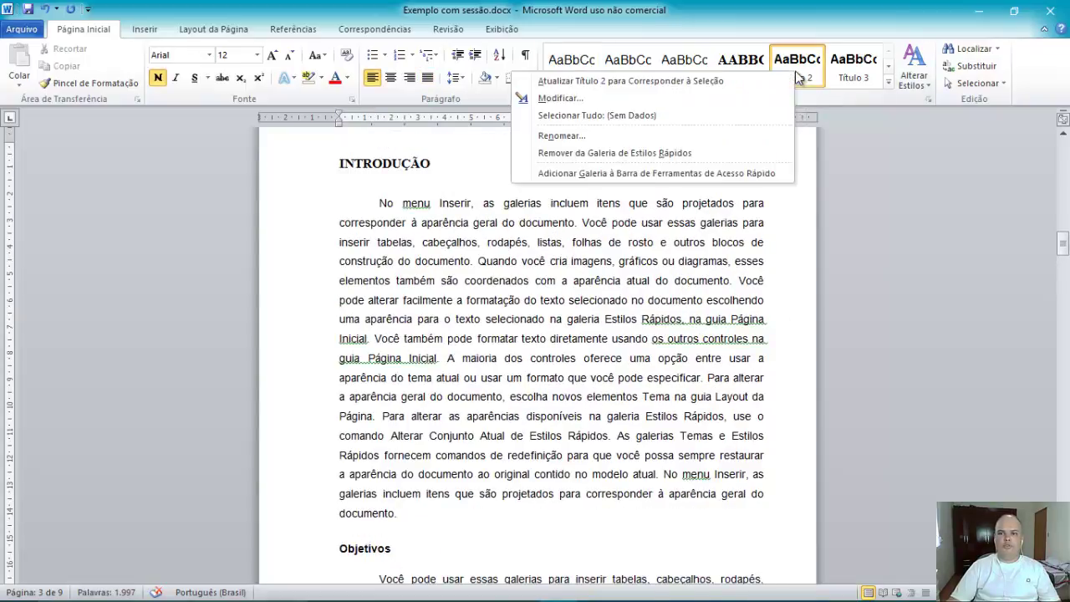
pyautogui.click(637, 98)
pyautogui.click(339, 476)
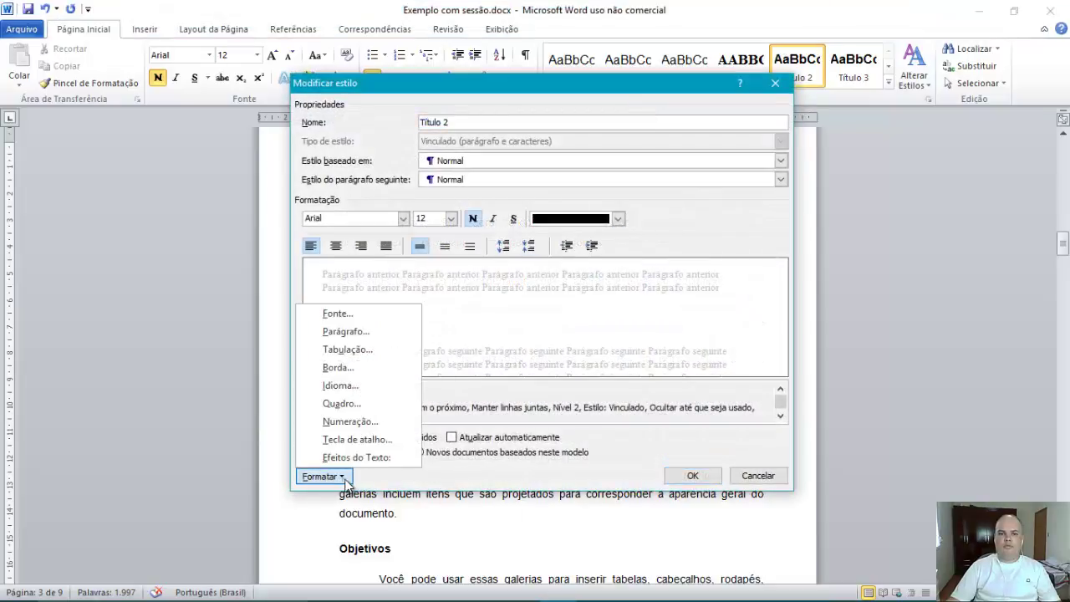
pyautogui.click(346, 314)
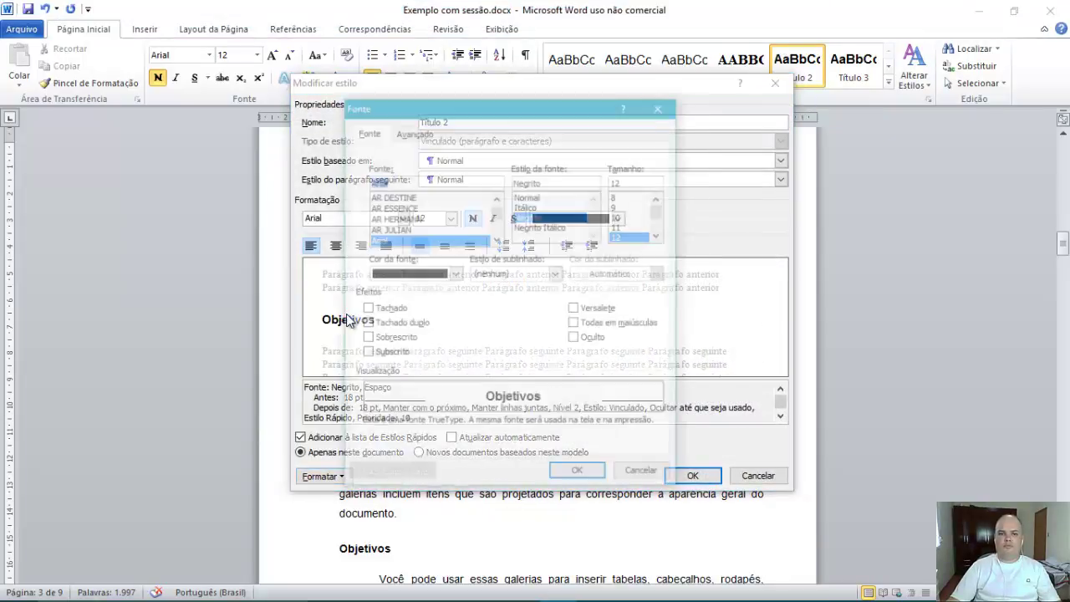
pyautogui.write('t')
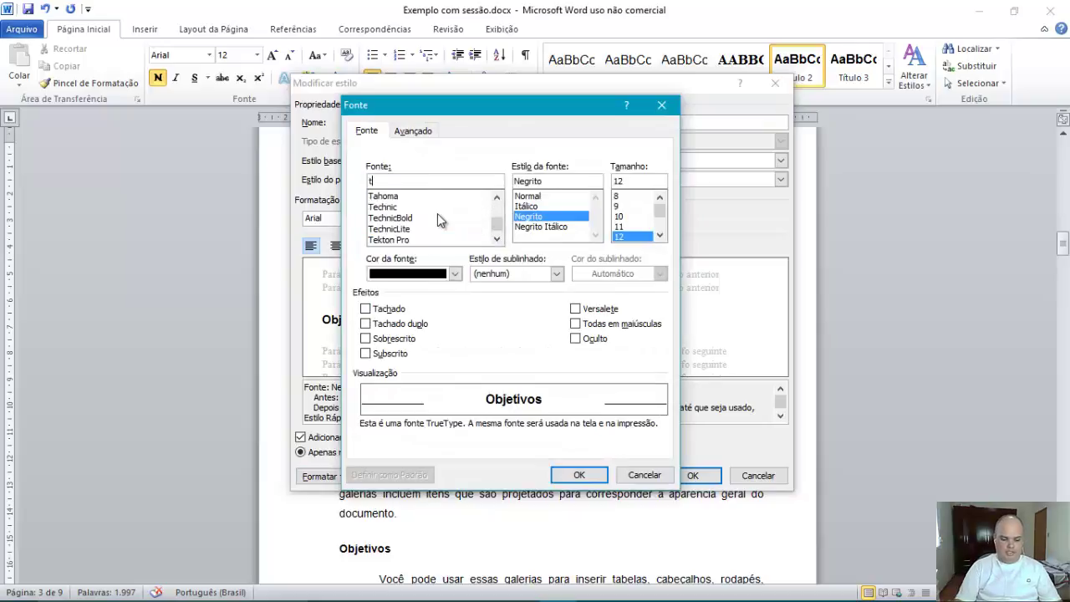
pyautogui.write('imes')
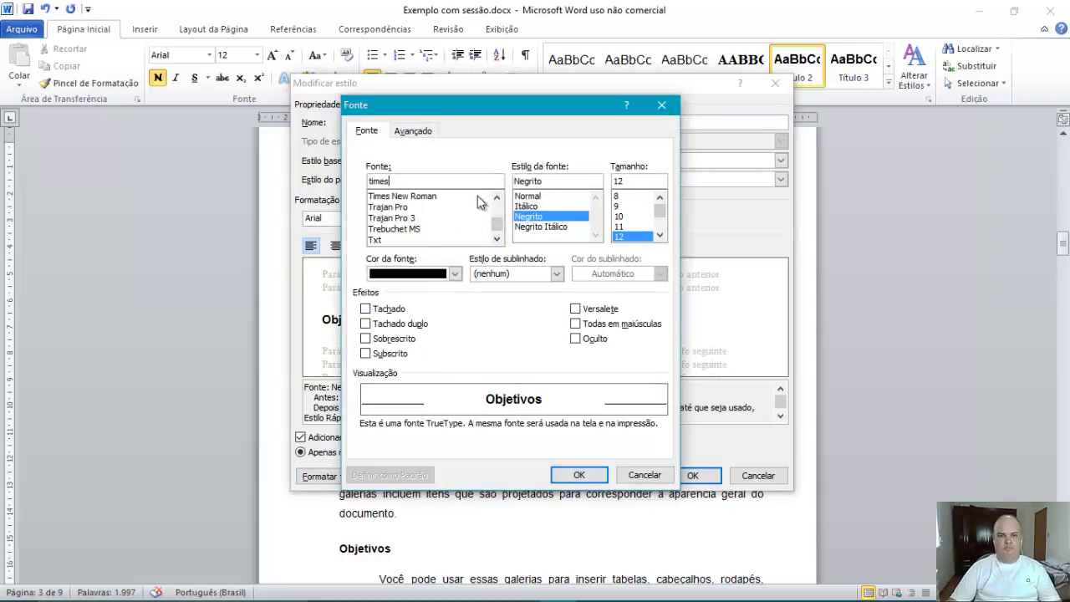
pyautogui.click(427, 196)
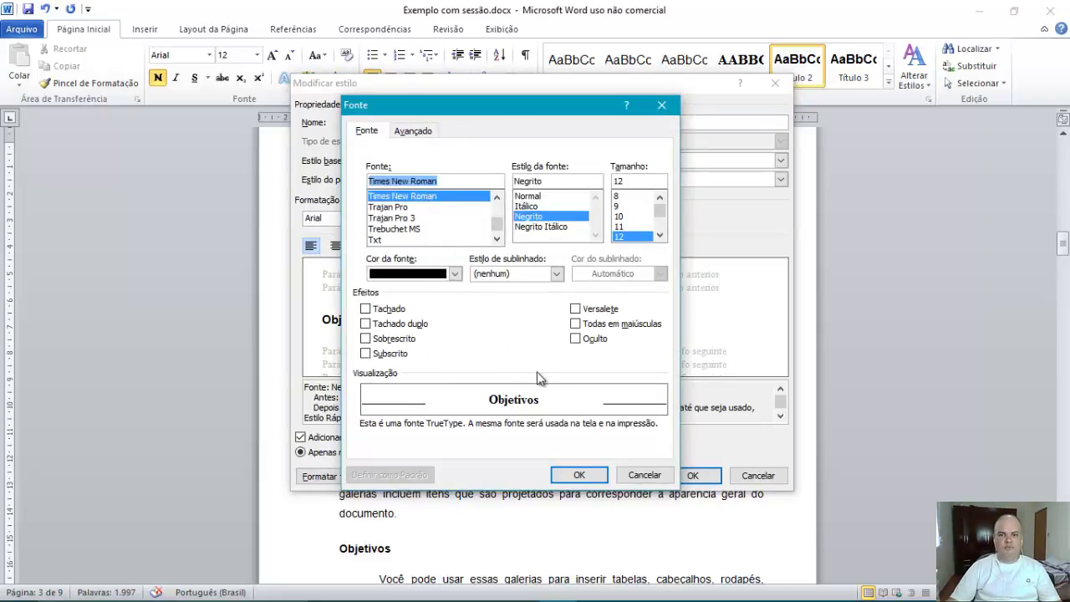
pyautogui.click(575, 324)
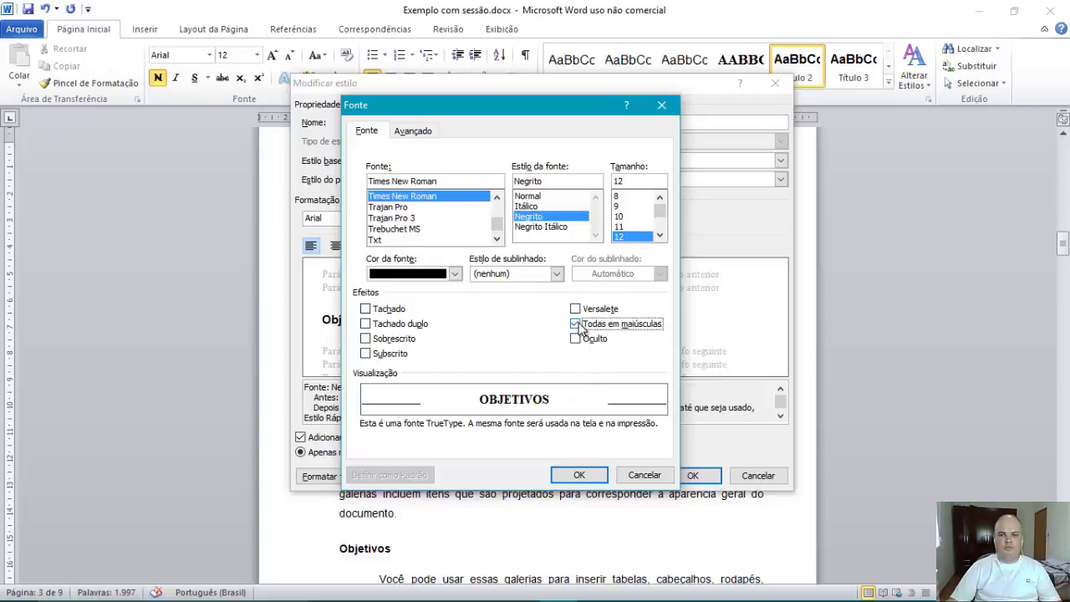
pyautogui.click(589, 475)
pyautogui.click(691, 474)
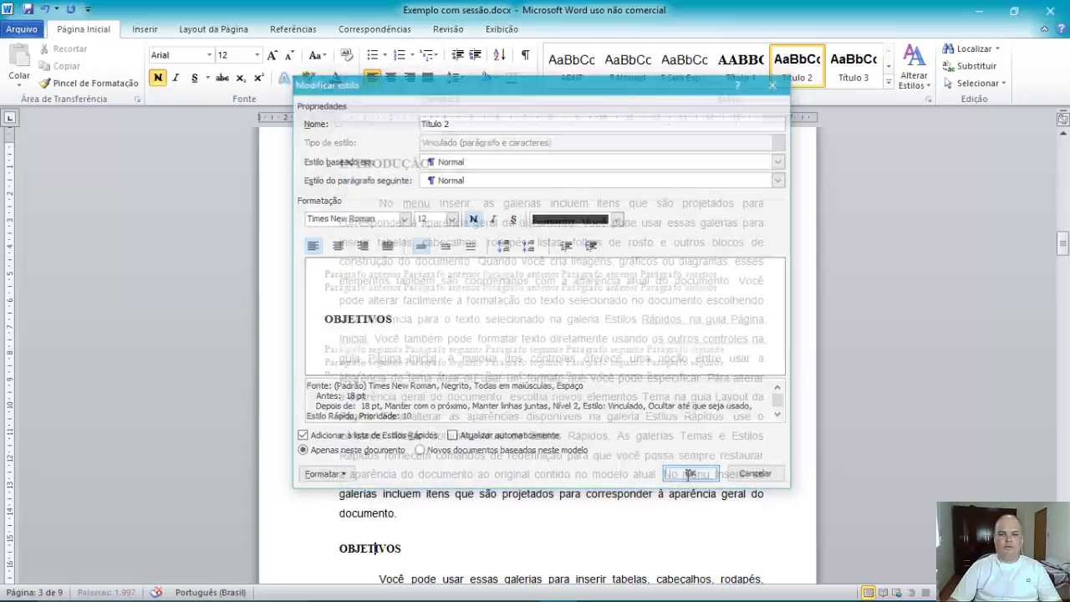
pyautogui.scroll(1, 660, 474)
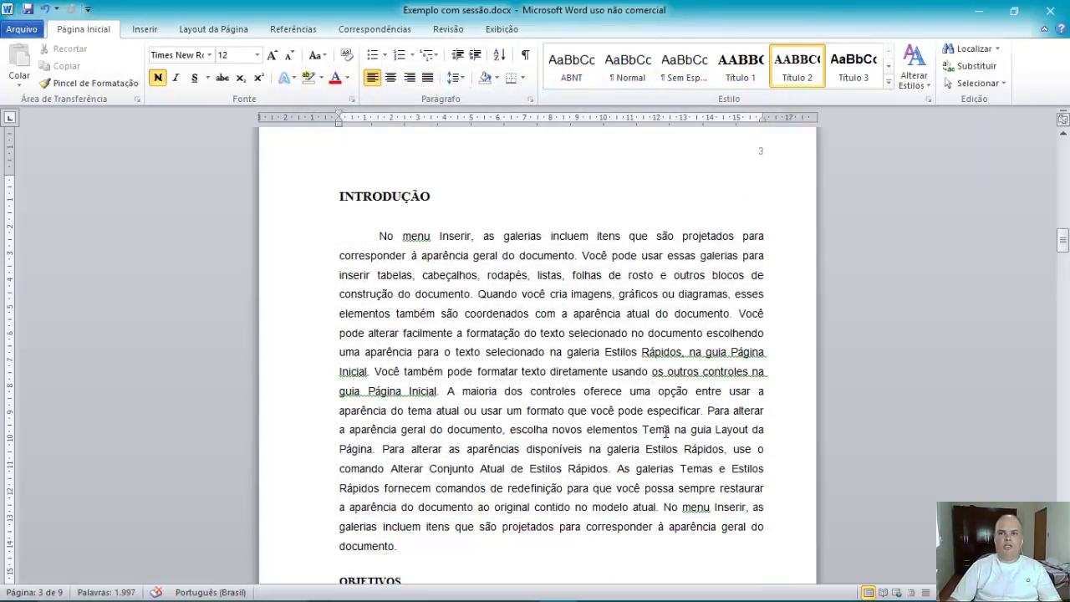
# Step: Reset the Introdução paragraph to Normal and save its formatting as new style 'EstiloExemplo'
pyautogui.click(628, 67)
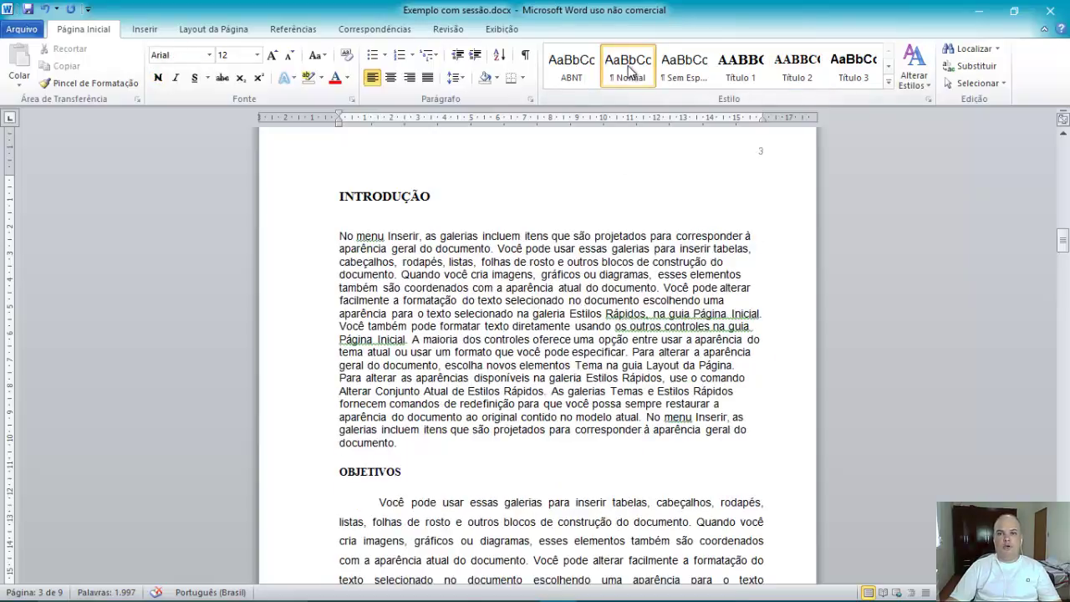
pyautogui.click(888, 82)
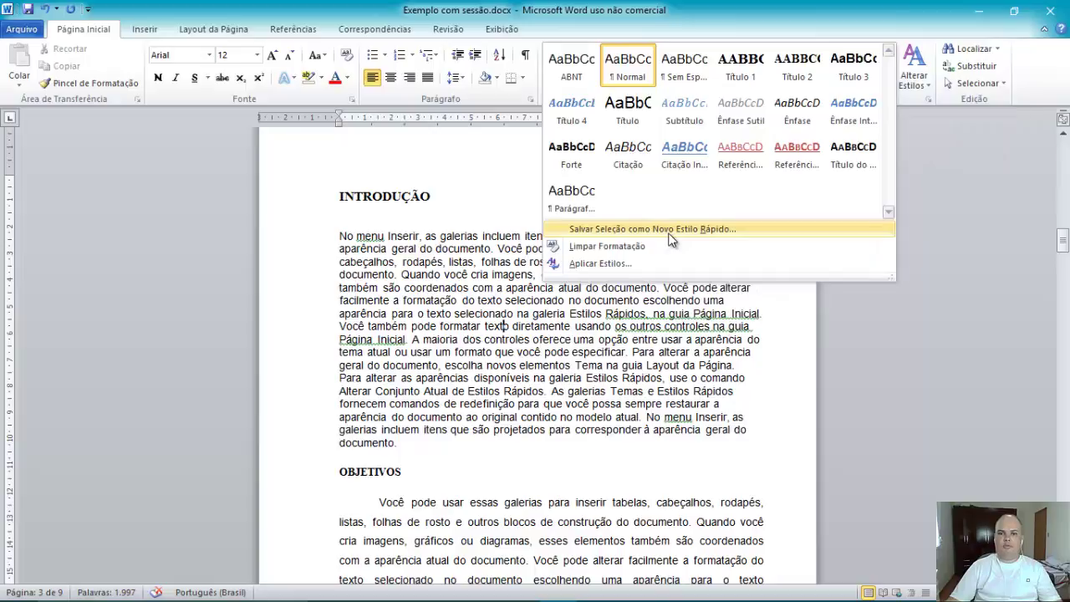
pyautogui.click(669, 229)
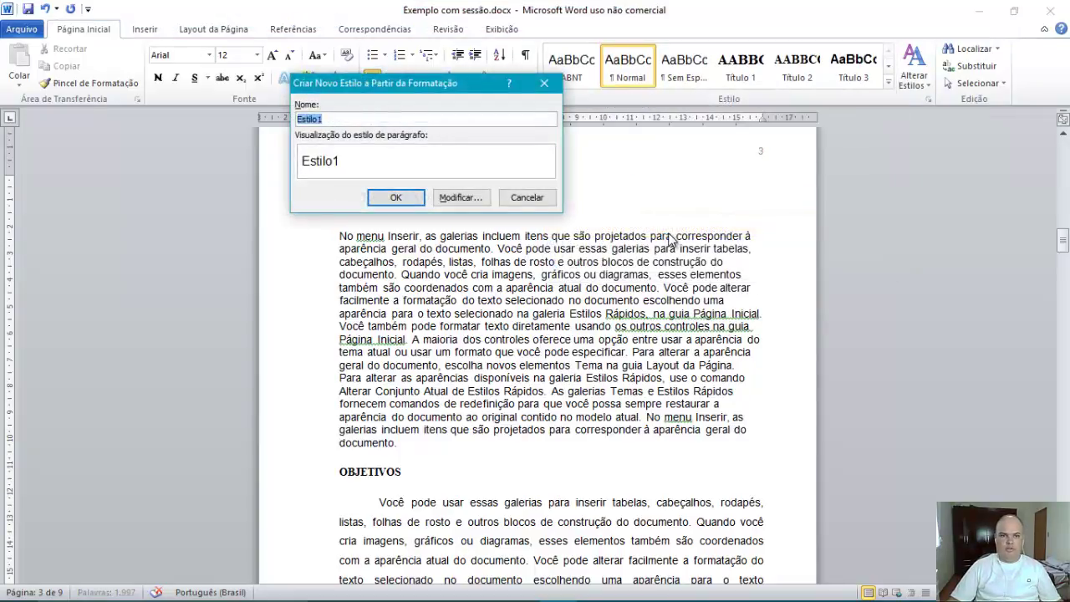
pyautogui.press('End')
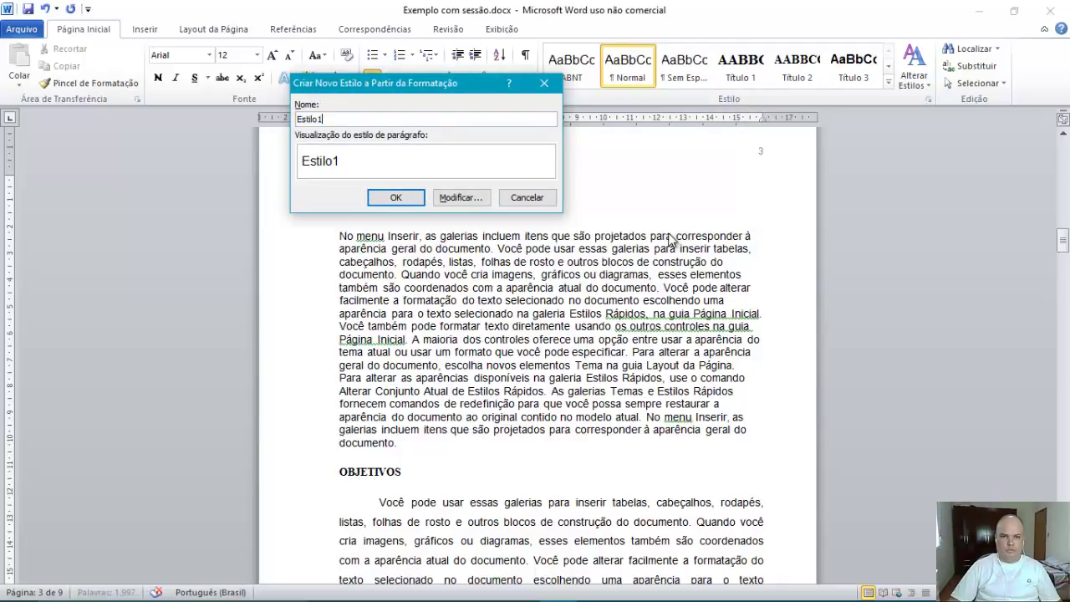
pyautogui.write('Exemplo')
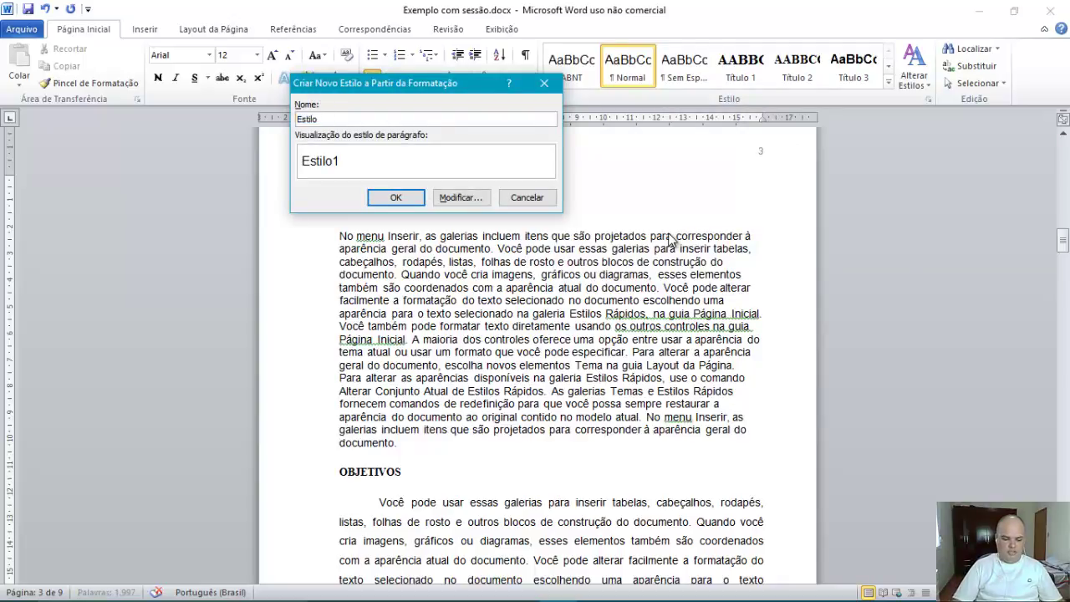
pyautogui.click(462, 198)
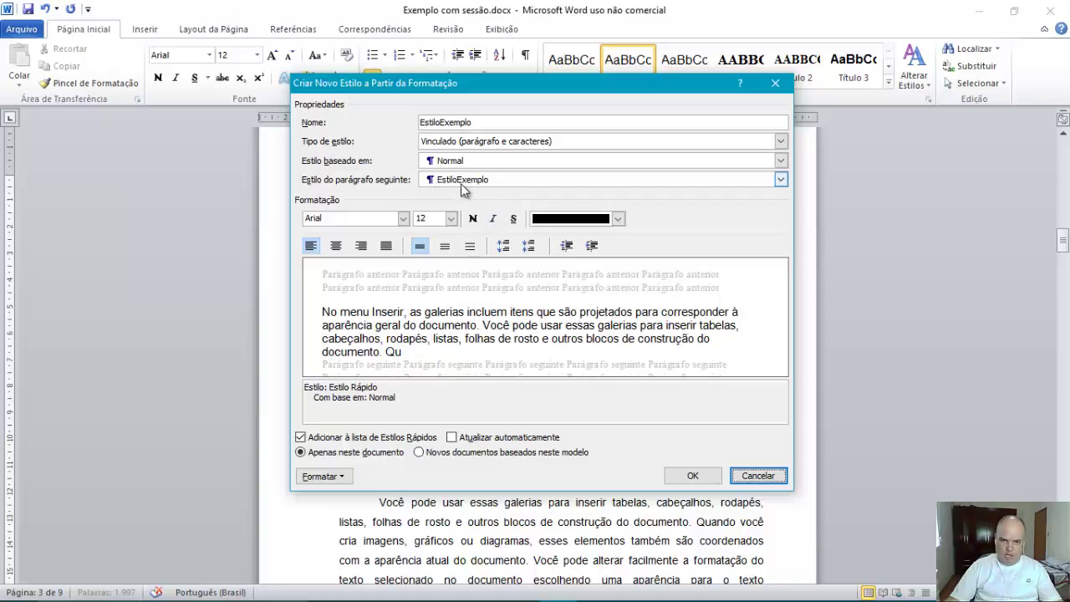
# Step: Set the new style's font to Times New Roman
pyautogui.click(335, 477)
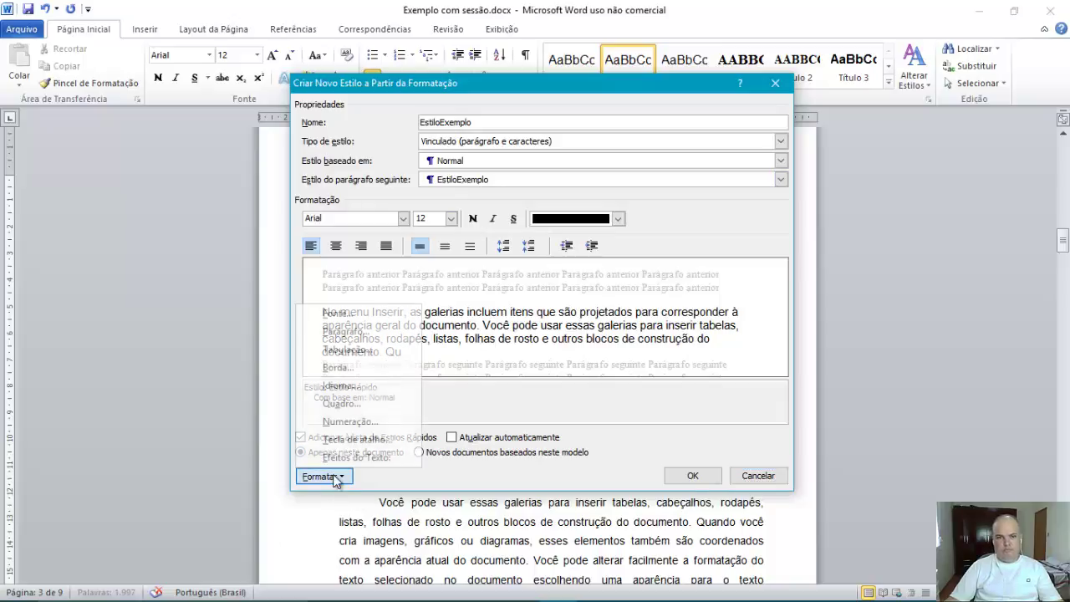
pyautogui.click(351, 318)
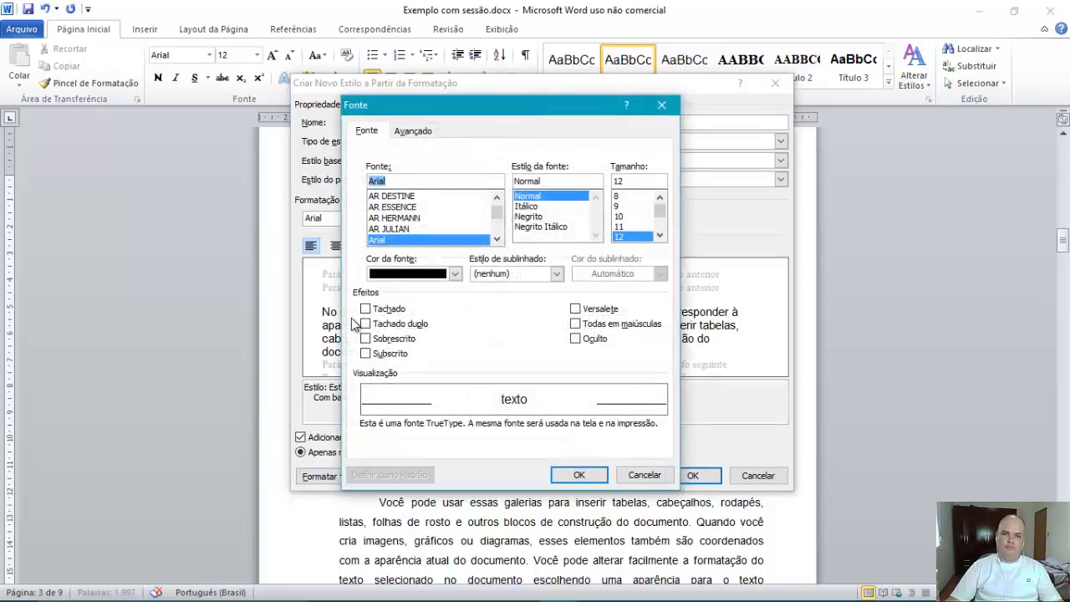
pyautogui.write('t')
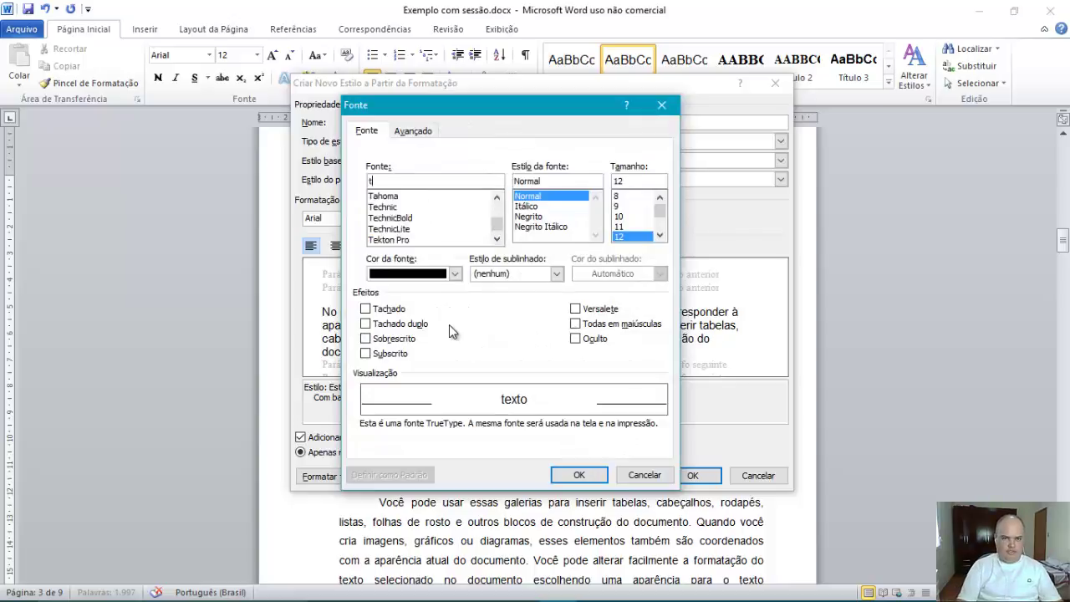
pyautogui.write('im')
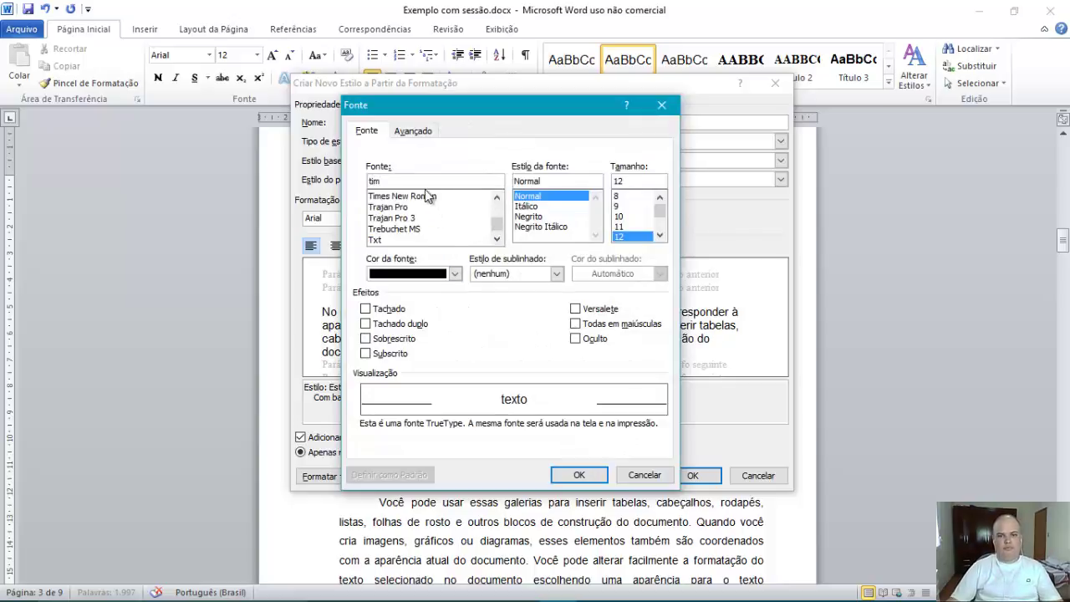
pyautogui.click(426, 196)
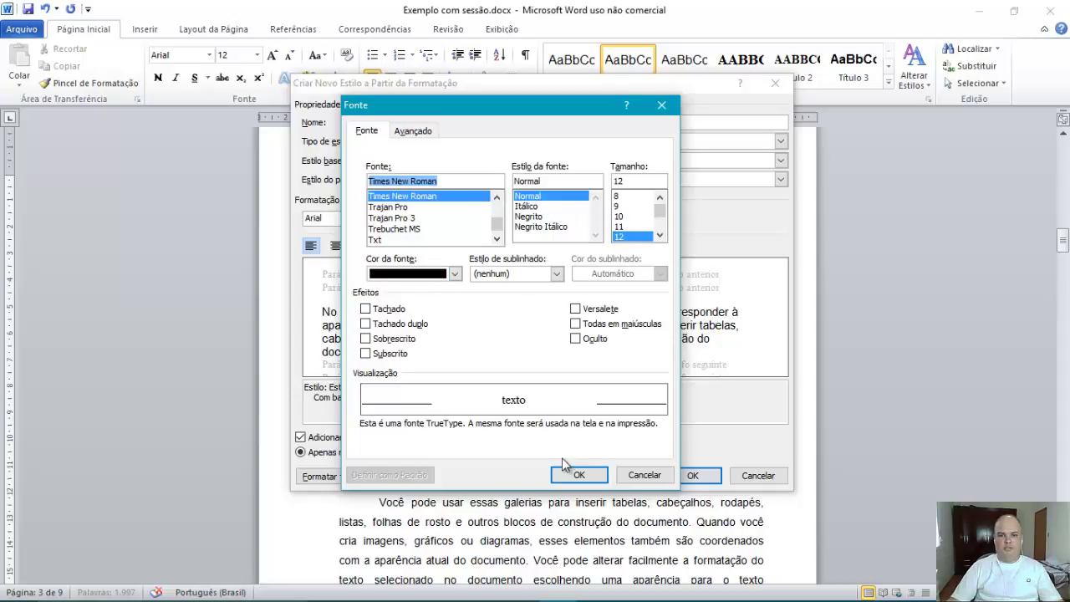
pyautogui.click(575, 474)
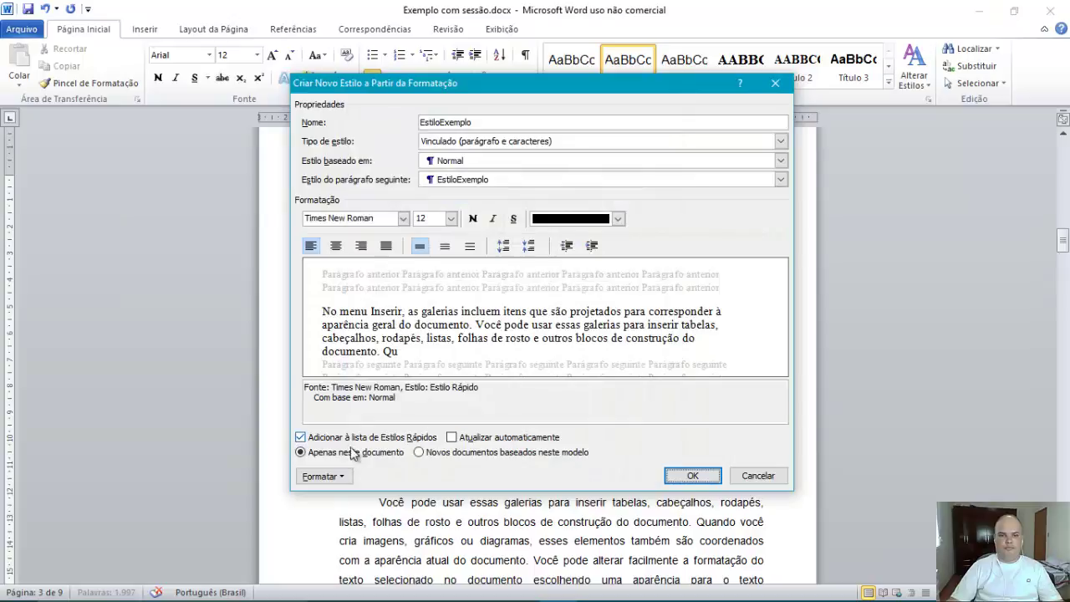
# Step: Make the style justified with a 1,5 cm first-line indent, 6 pt before, 1,5 line spacing, and create EstiloExemplo
pyautogui.click(322, 476)
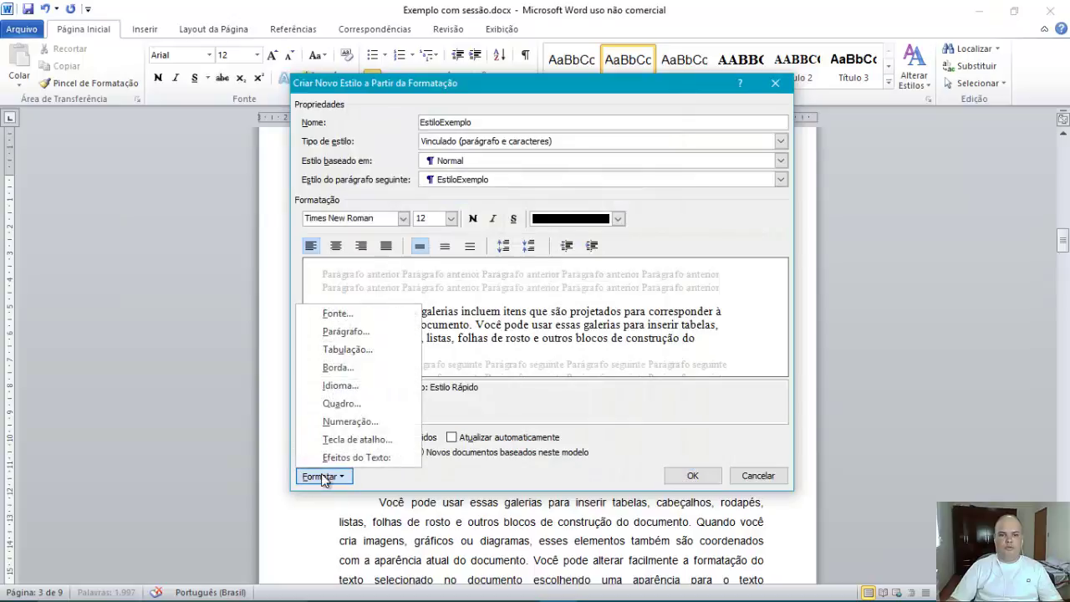
pyautogui.click(337, 331)
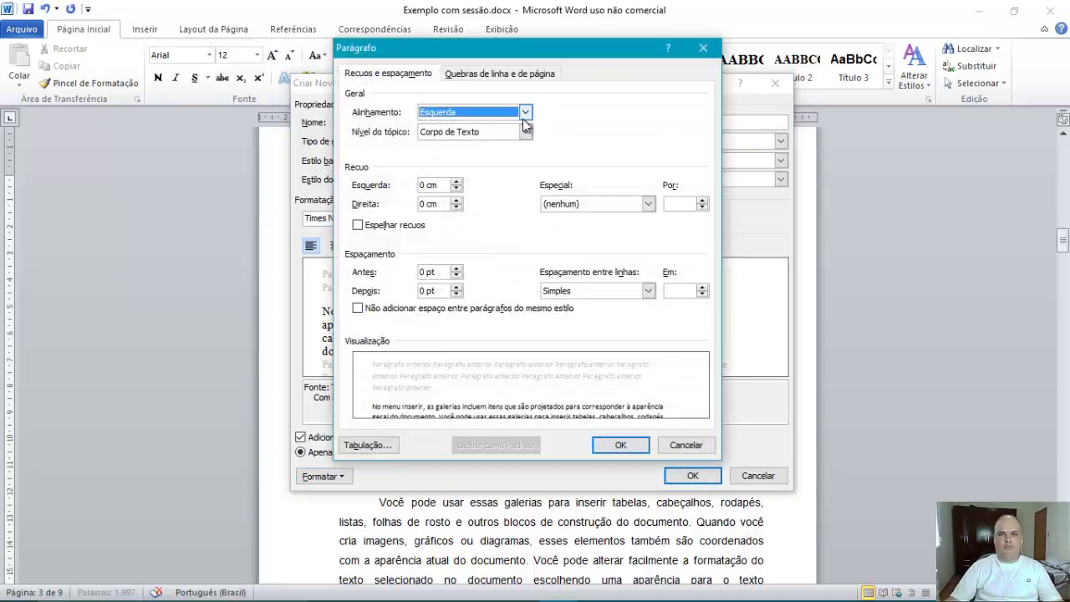
pyautogui.click(525, 112)
pyautogui.click(468, 158)
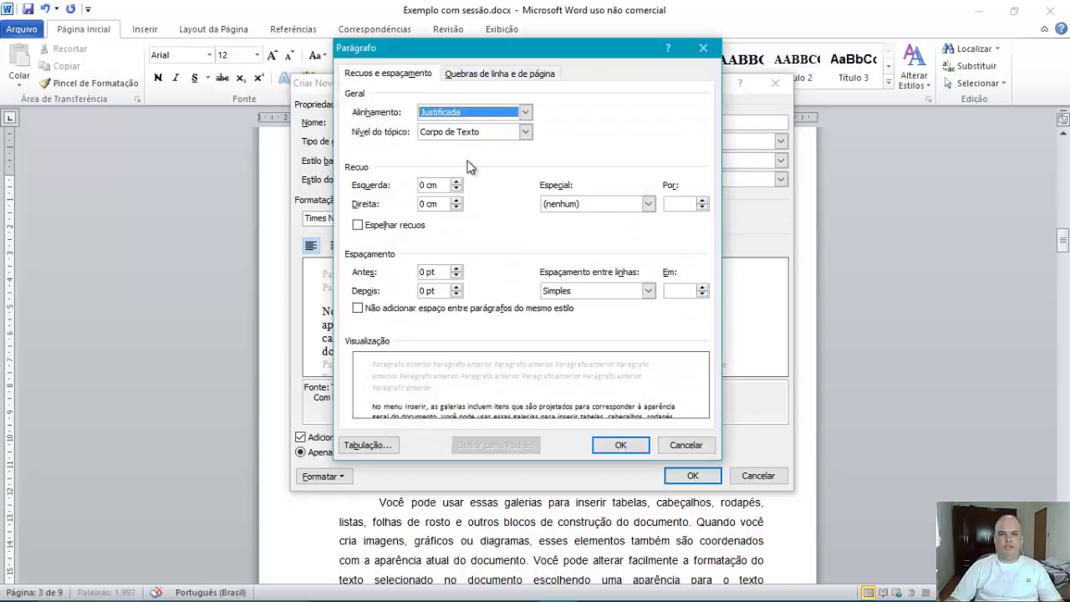
pyautogui.click(581, 204)
pyautogui.click(568, 227)
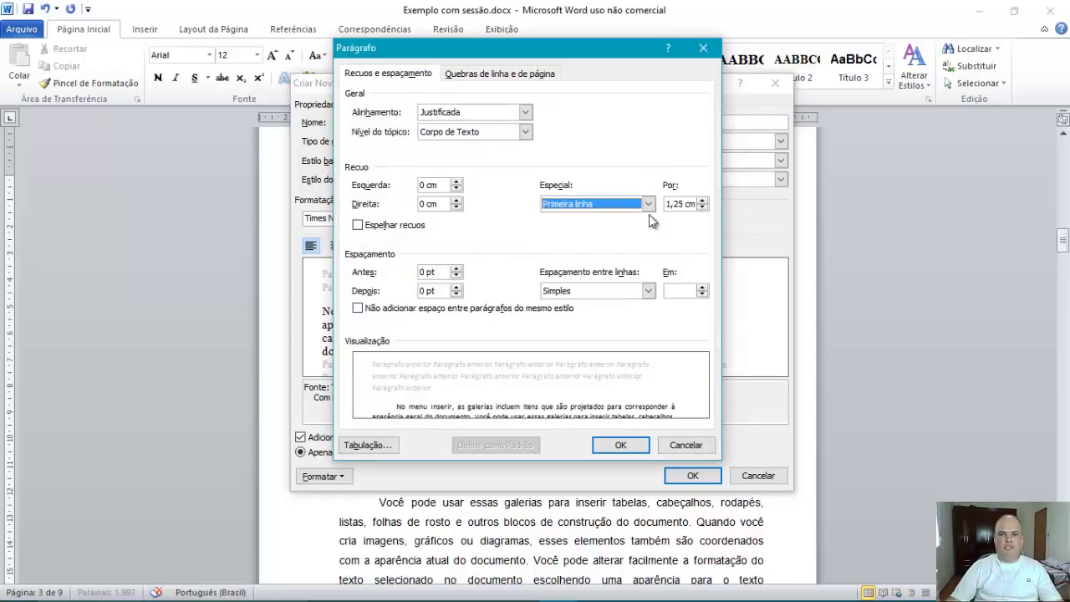
pyautogui.click(703, 200)
pyautogui.click(703, 199)
pyautogui.click(703, 200)
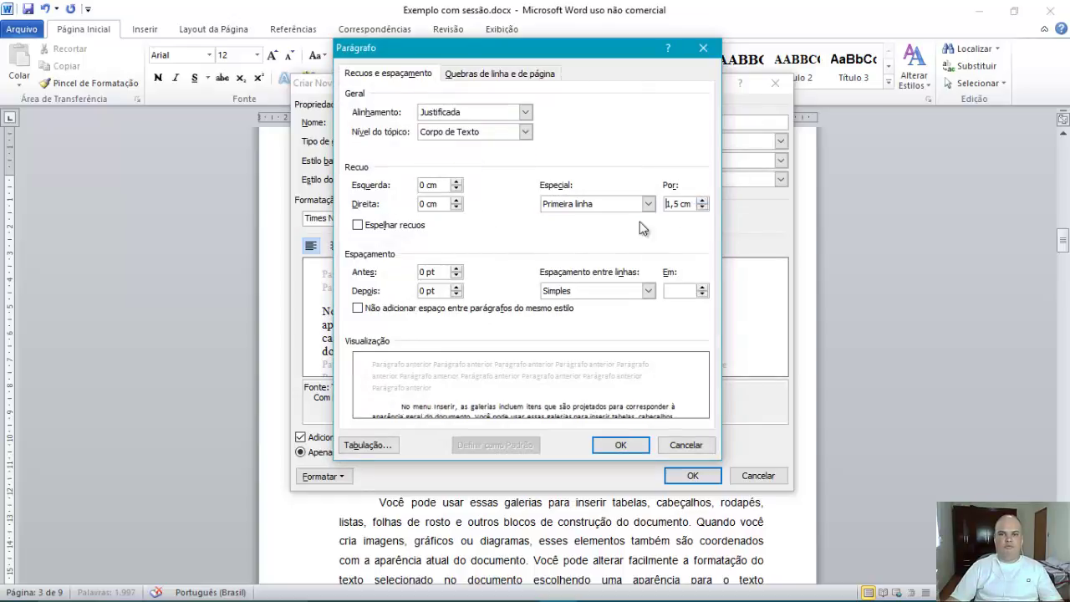
pyautogui.click(456, 269)
pyautogui.click(625, 292)
pyautogui.click(610, 315)
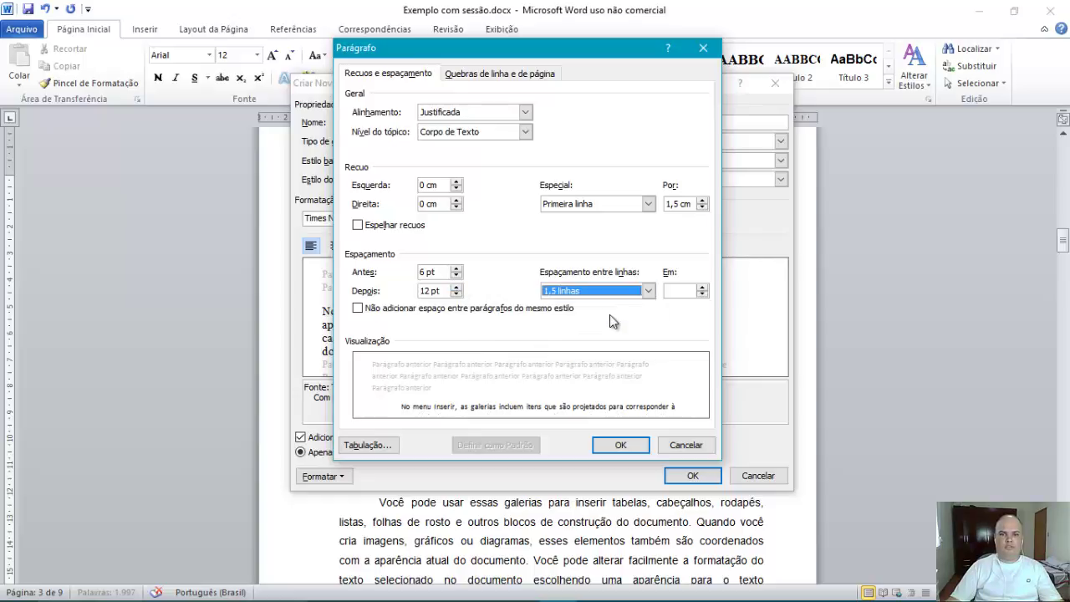
pyautogui.click(620, 446)
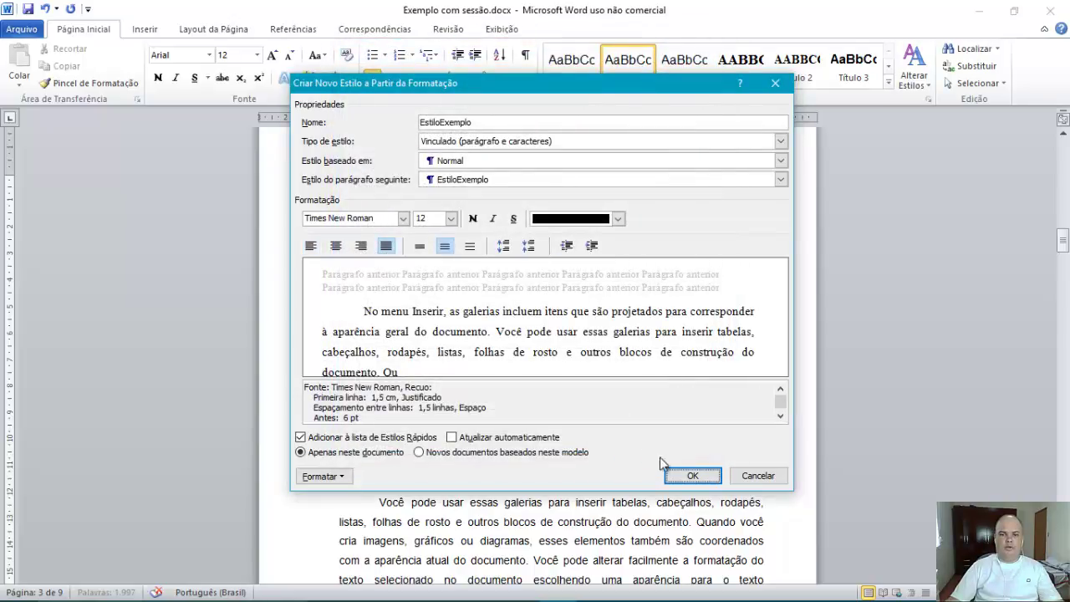
pyautogui.click(688, 474)
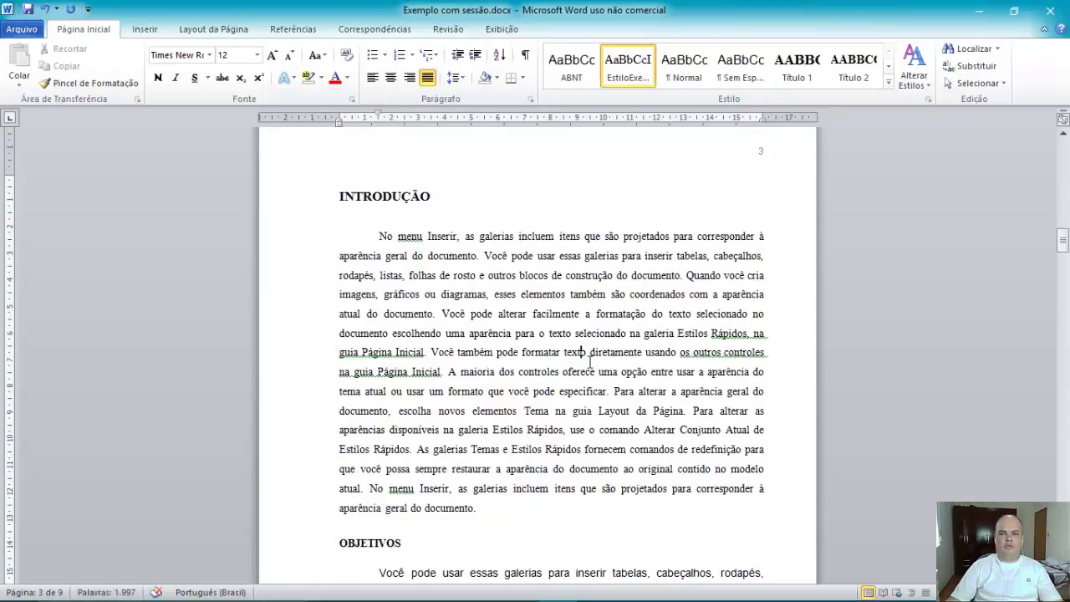
# Step: Apply EstiloExemplo to the Objetivos body paragraph
pyautogui.scroll(-1, 590, 361)
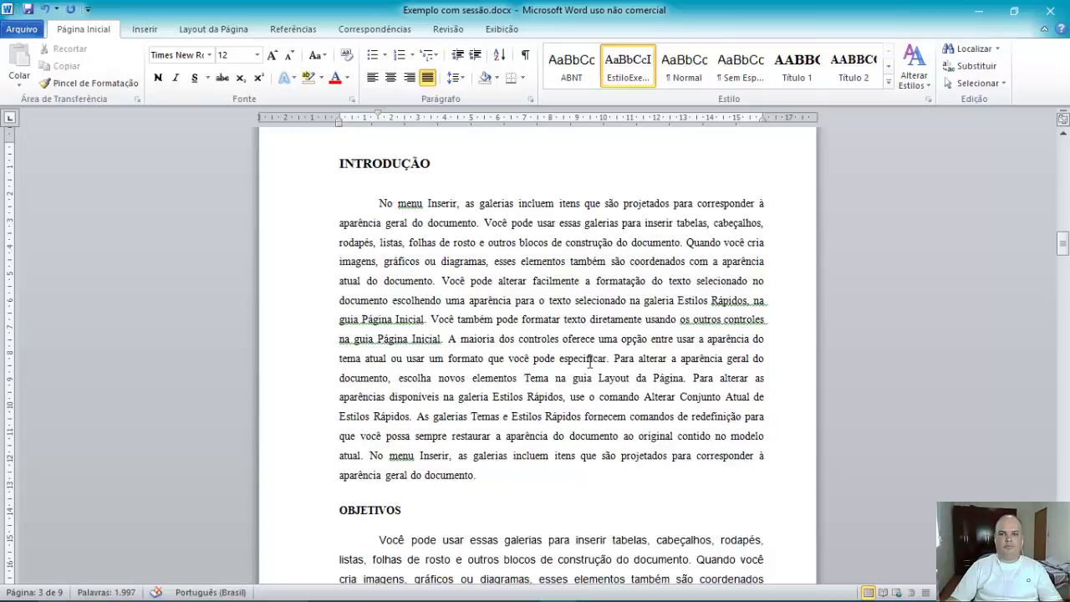
pyautogui.scroll(-1, 590, 361)
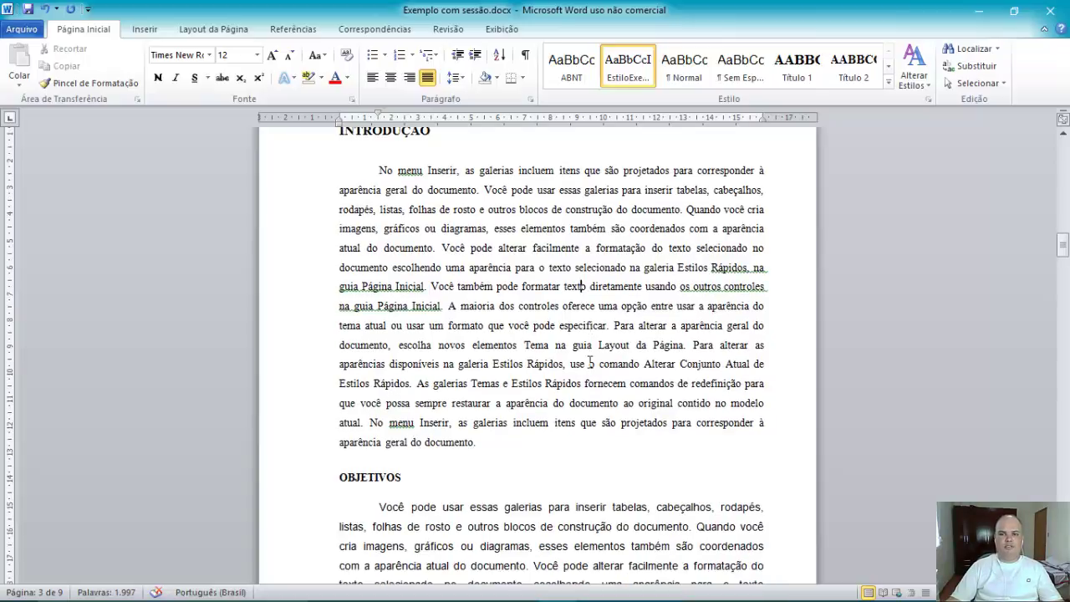
pyautogui.scroll(-2, 590, 361)
pyautogui.scroll(-2, 589, 361)
pyautogui.scroll(-3, 590, 361)
pyautogui.click(591, 361)
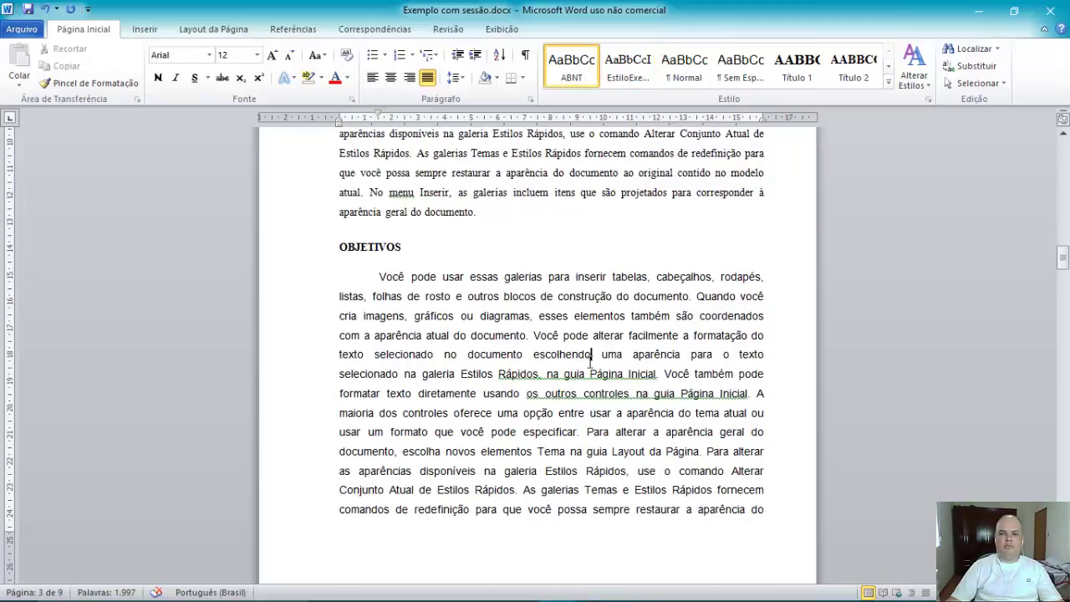
pyautogui.click(622, 79)
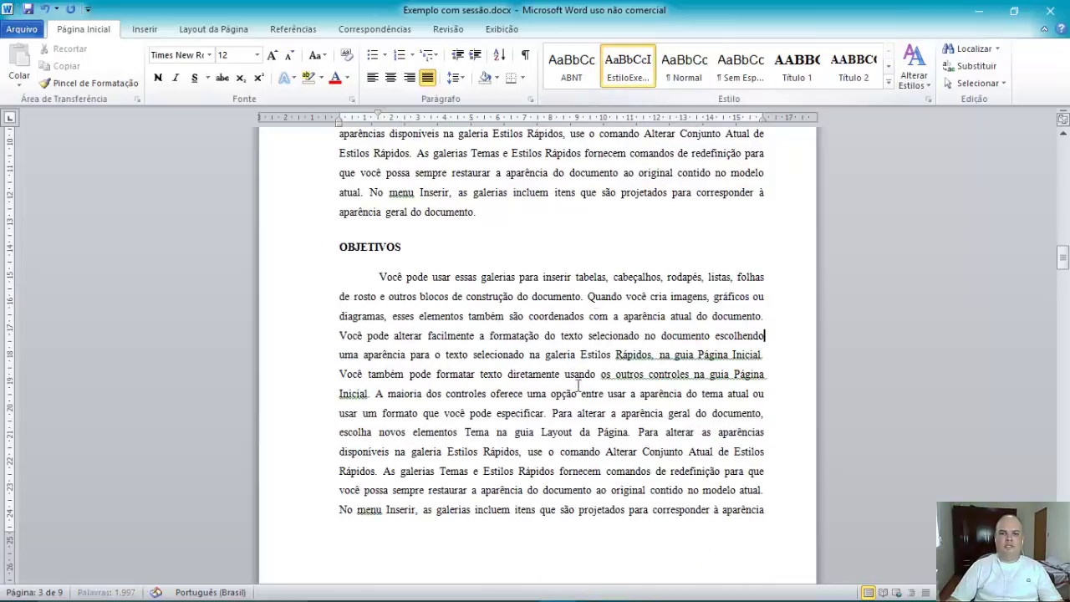
# Step: Apply EstiloExemplo to the remaining Arial body paragraphs on page 7 and after
pyautogui.keyDown('ctrl'); pyautogui.click(553, 441); pyautogui.keyUp('ctrl')
pyautogui.scroll(-10, 657, 414)
pyautogui.scroll(-5, 657, 414)
pyautogui.scroll(-5, 657, 414)
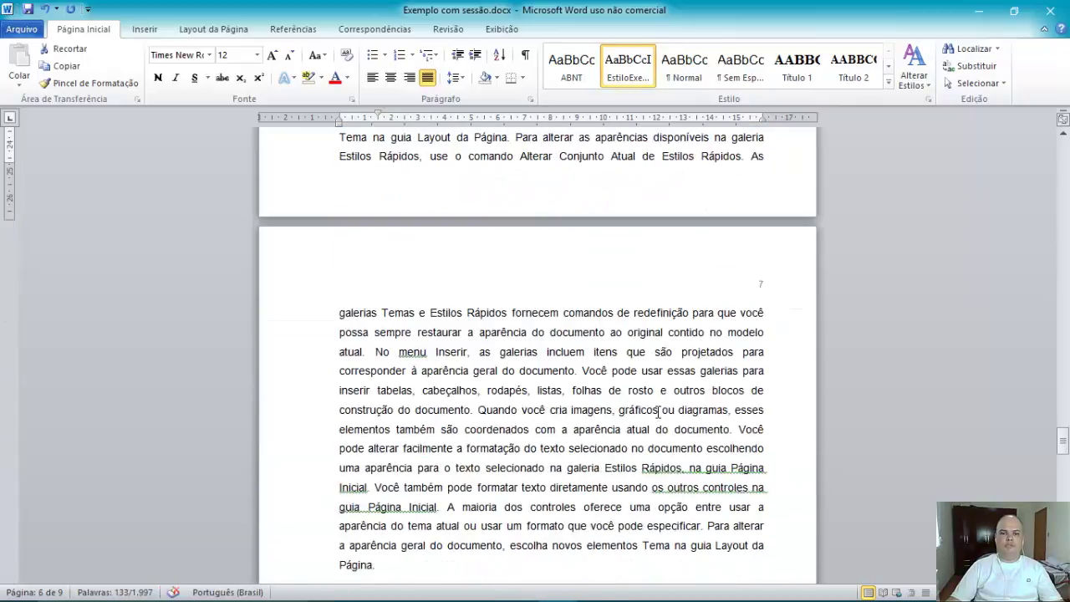
pyautogui.click(659, 411)
pyautogui.click(627, 72)
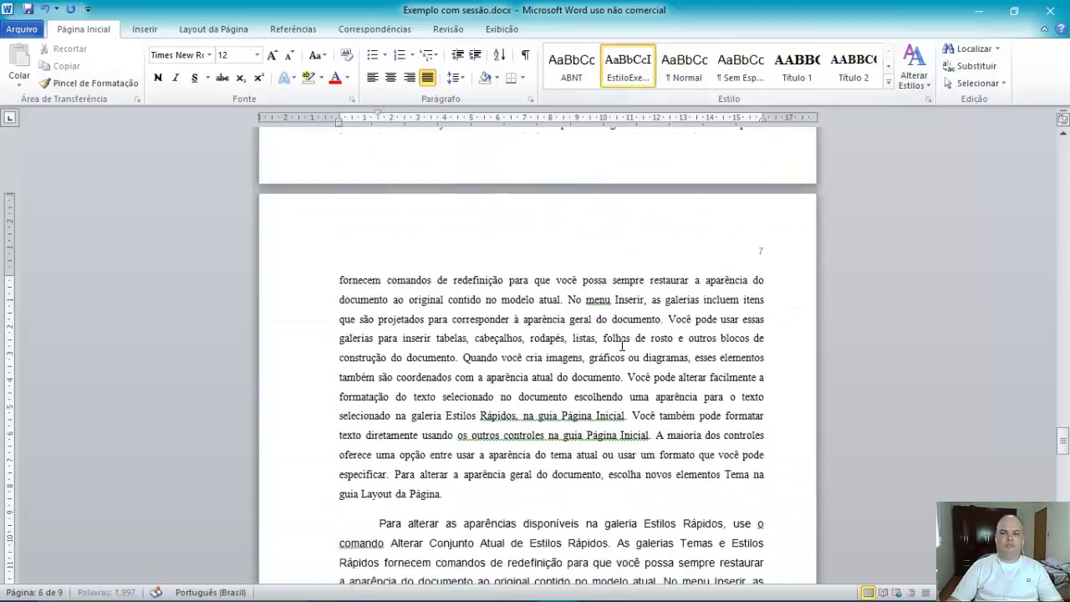
pyautogui.scroll(-4, 622, 346)
pyautogui.scroll(-1, 622, 346)
pyautogui.click(628, 66)
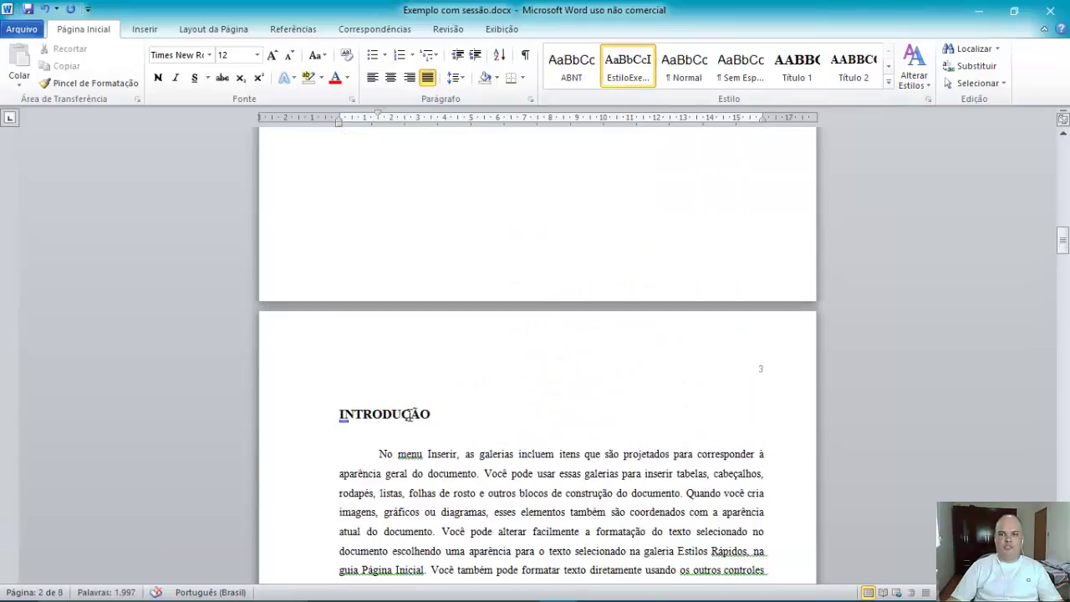
# Step: Delete the hand-typed Sumário heading
pyautogui.scroll(3, 508, 438)
pyautogui.click(409, 301)
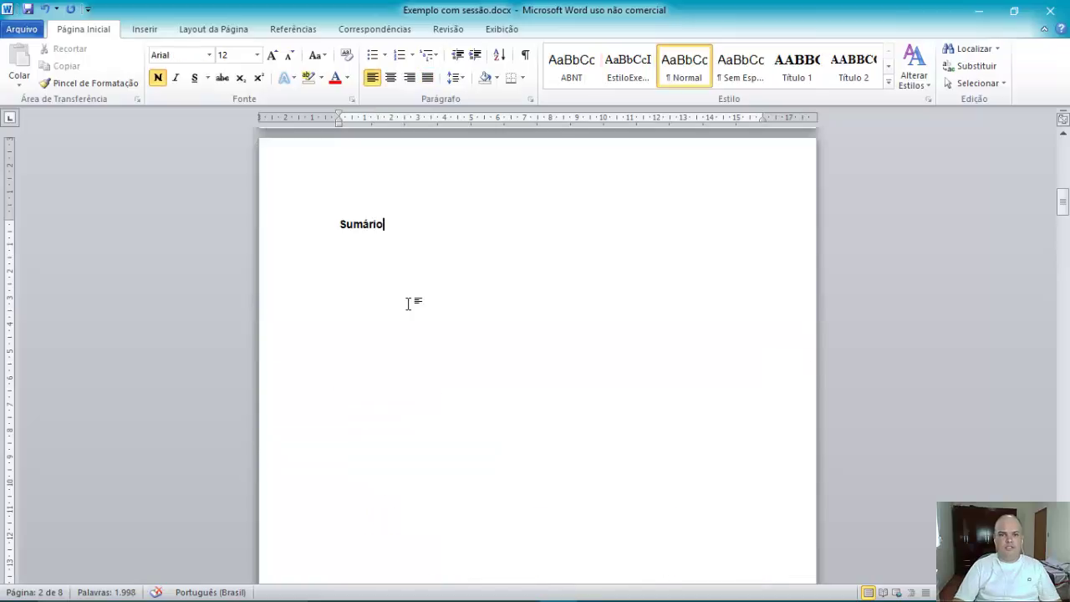
pyautogui.press('BackSpace')
pyautogui.press('BackSpace')
pyautogui.press('BackSpace')
pyautogui.press('BackSpace')
pyautogui.press('BackSpace')
pyautogui.press('BackSpace')
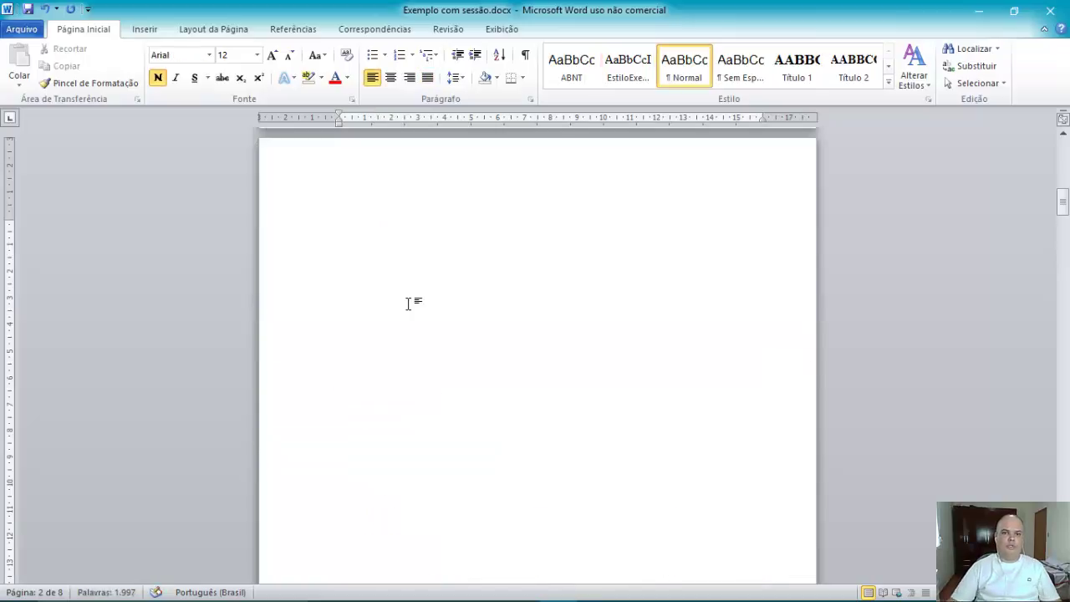
# Step: Insert Sumário Automático 1 from the References tab and select its entries
pyautogui.click(293, 29)
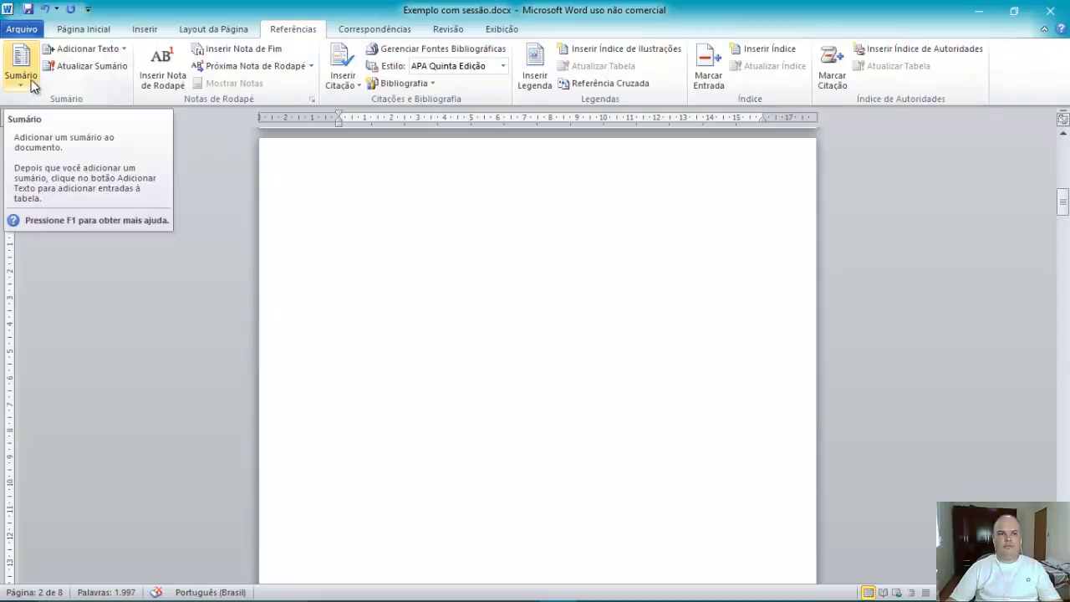
pyautogui.click(23, 74)
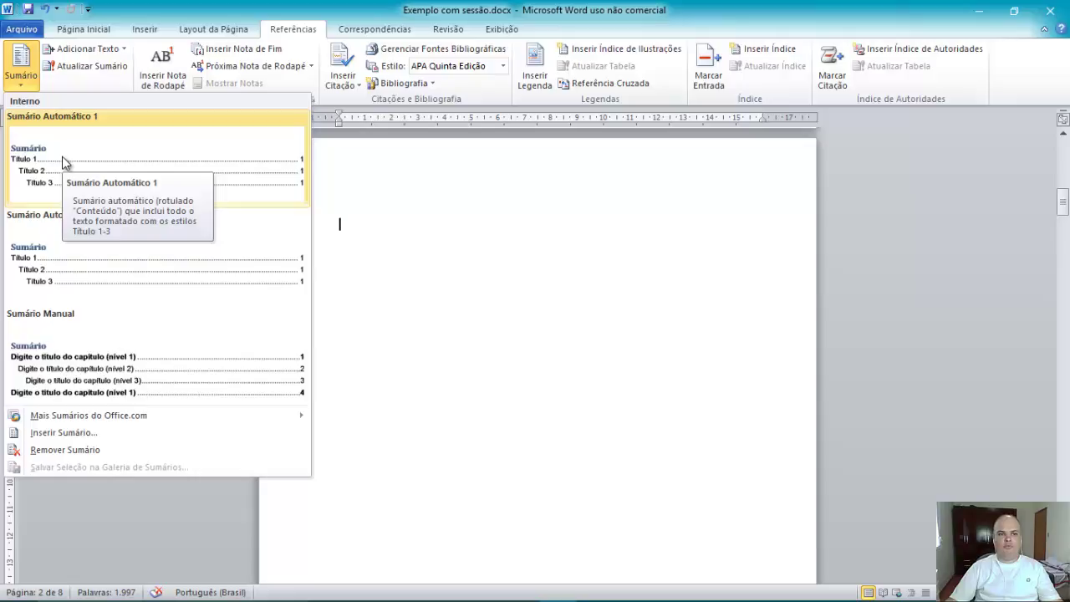
pyautogui.click(72, 174)
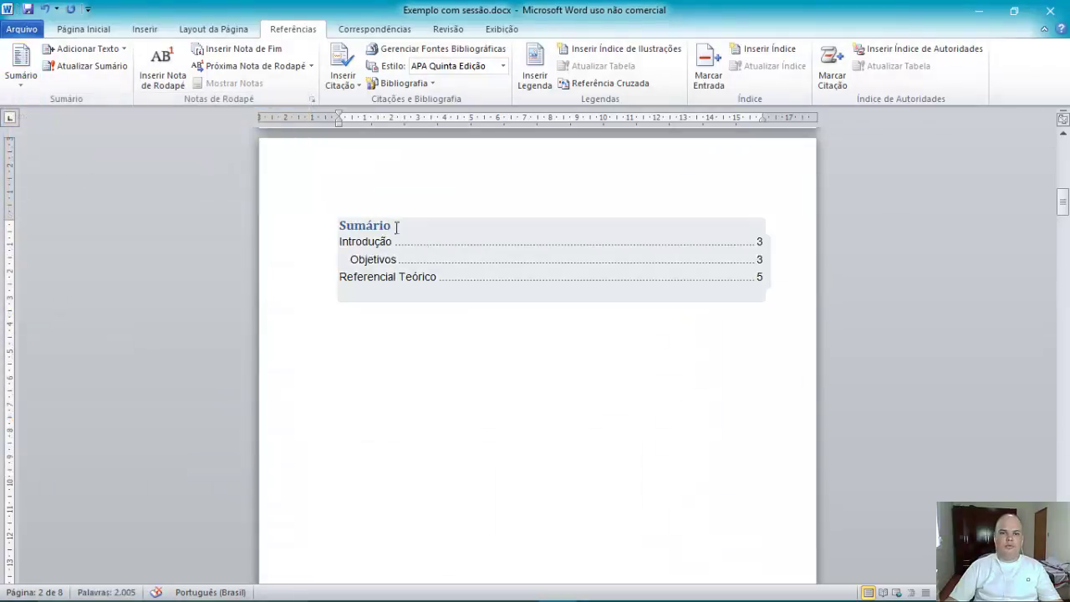
pyautogui.moveTo(785, 279)
pyautogui.mouseDown()
pyautogui.moveTo(342, 242)
pyautogui.moveTo(352, 225)
pyautogui.mouseUp()
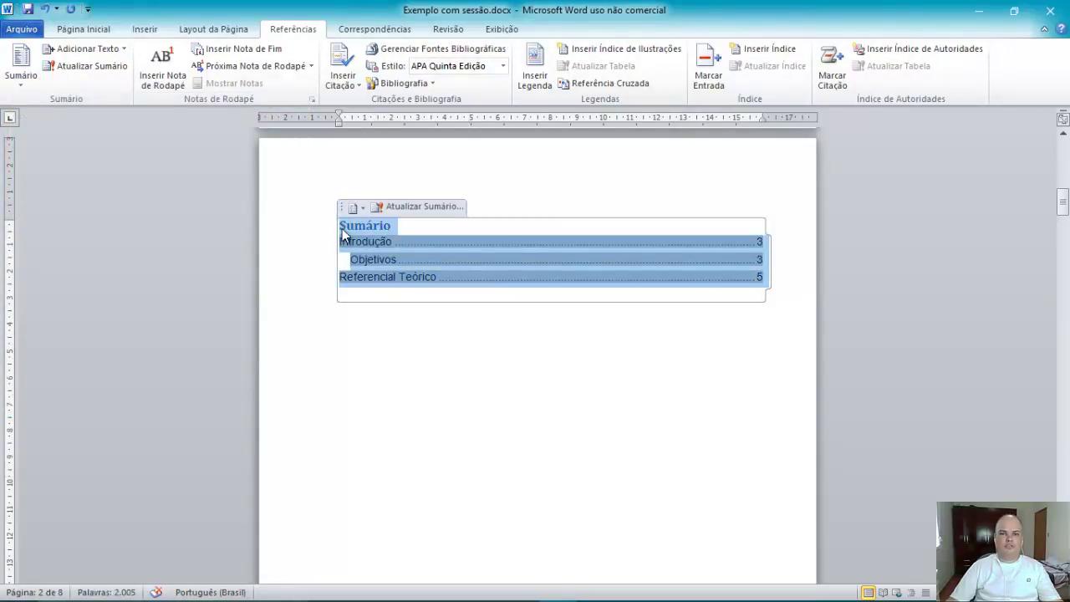
pyautogui.scroll(3, 192, 71)
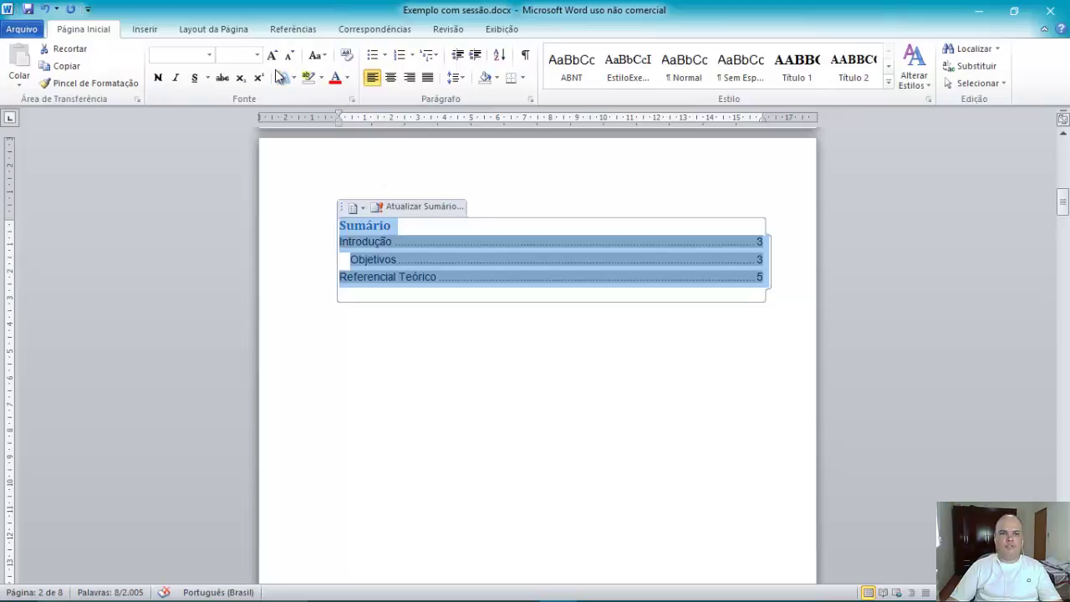
# Step: Set the table of contents text to Times New Roman with Automático font colour
pyautogui.click(209, 55)
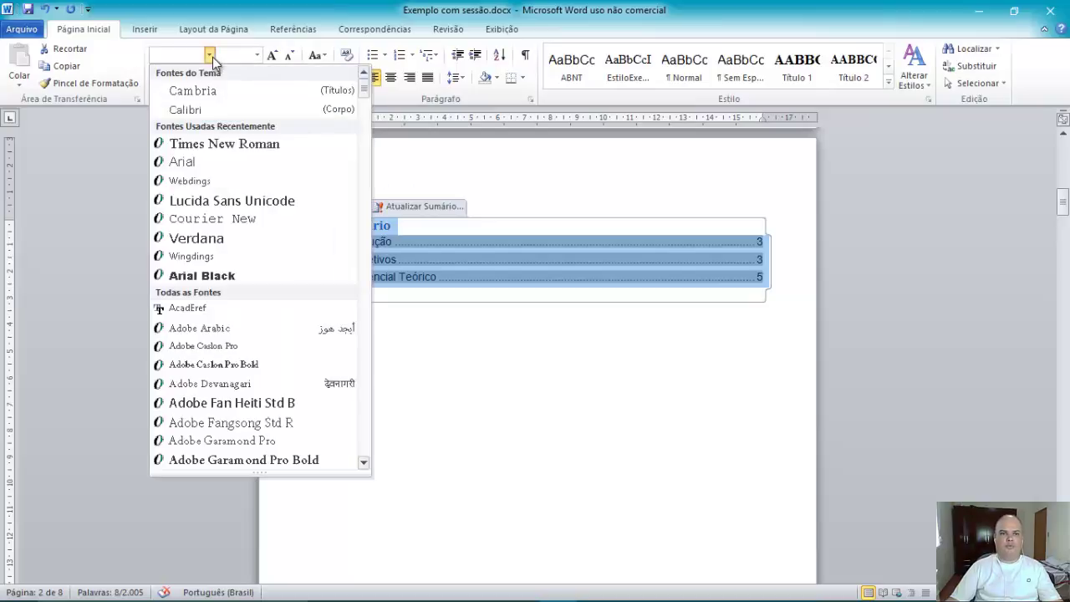
pyautogui.click(224, 148)
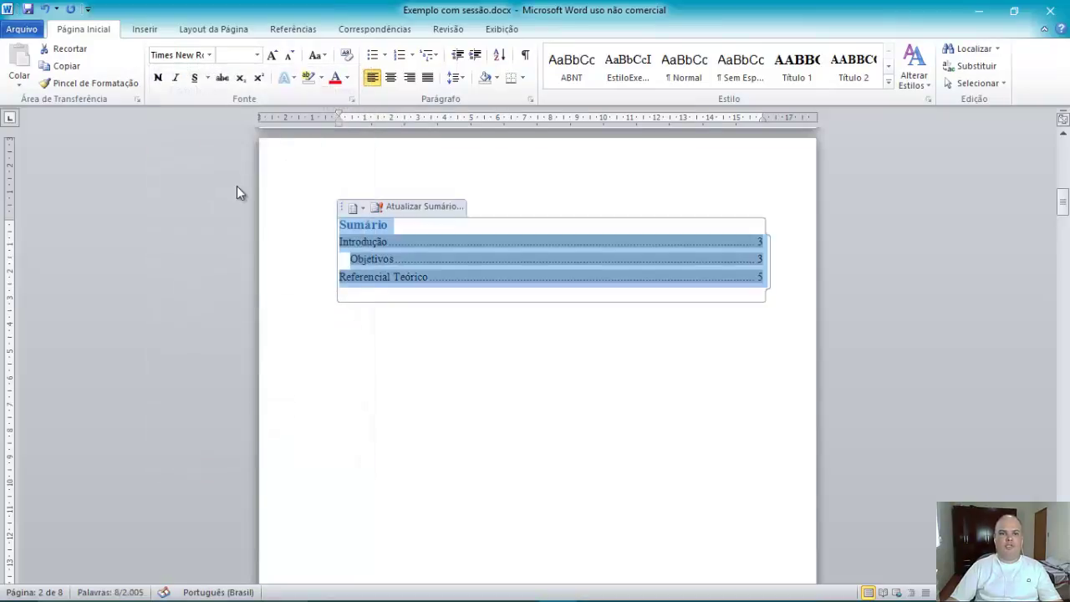
pyautogui.click(347, 79)
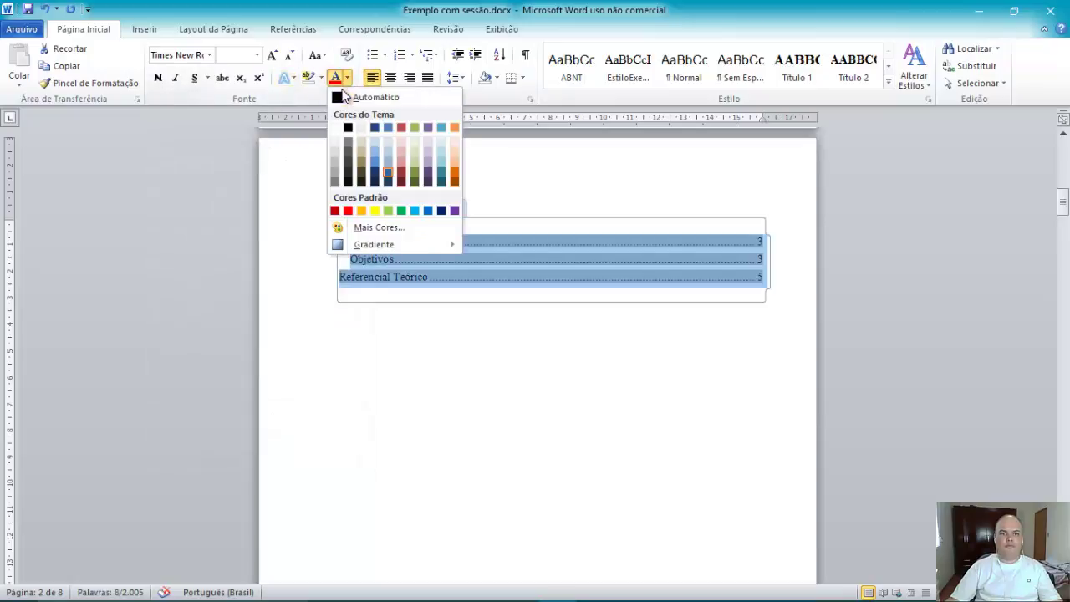
pyautogui.click(341, 99)
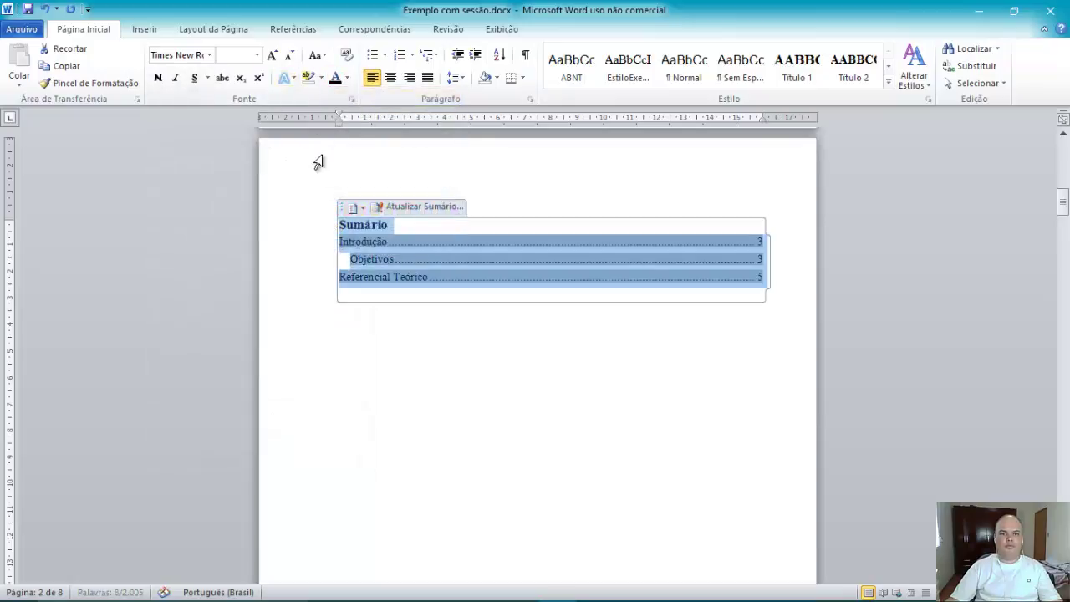
pyautogui.click(479, 376)
pyautogui.doubleClick(478, 375)
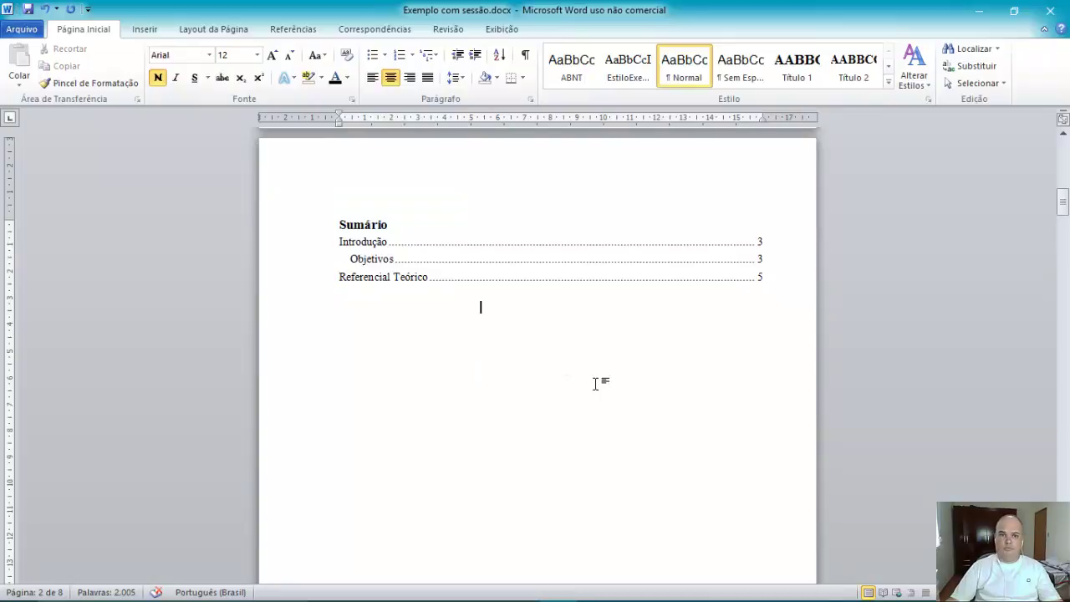
pyautogui.scroll(-1, 595, 384)
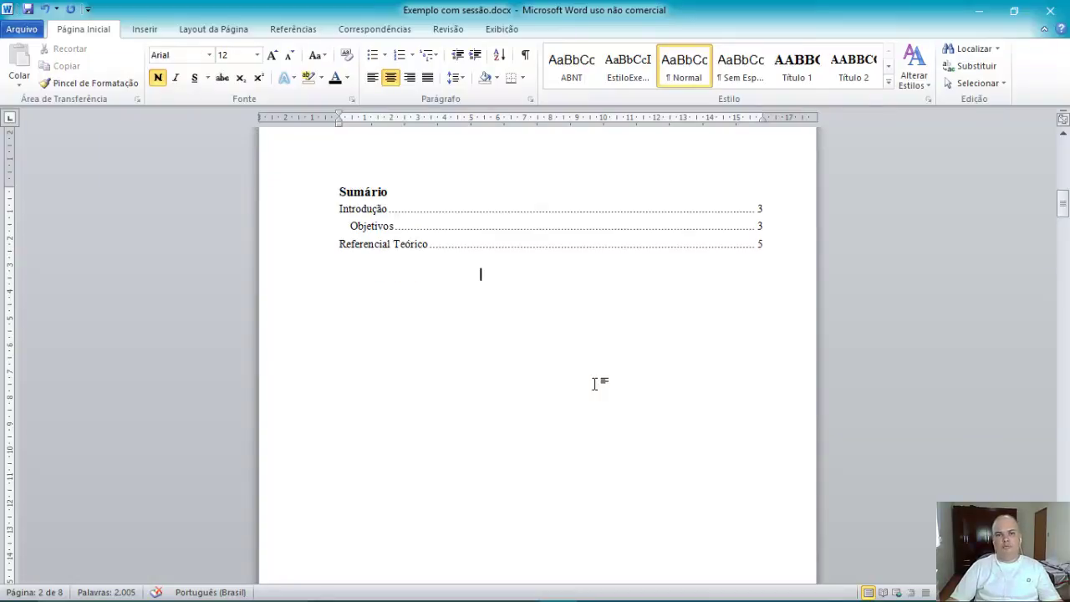
pyautogui.click(448, 254)
pyautogui.scroll(1, 678, 506)
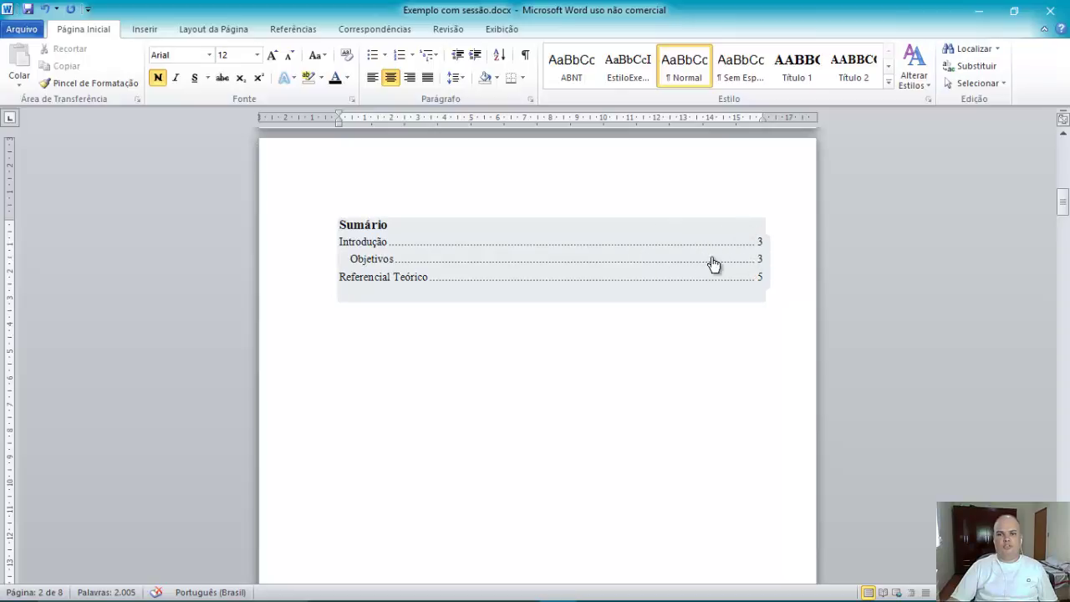
# Step: Jump from the Sumário's Introdução entry to the Introdução section
pyautogui.keyDown('ctrl'); pyautogui.click(760, 246); pyautogui.keyUp('ctrl')
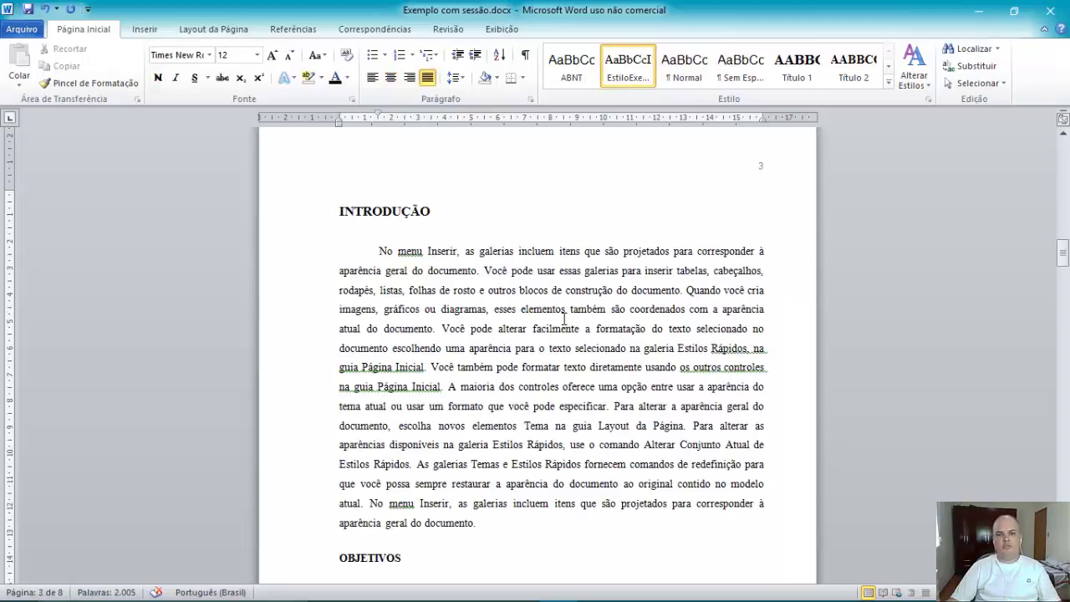
pyautogui.scroll(-1, 503, 348)
pyautogui.scroll(-1, 564, 320)
pyautogui.scroll(-1, 564, 319)
pyautogui.scroll(-1, 564, 319)
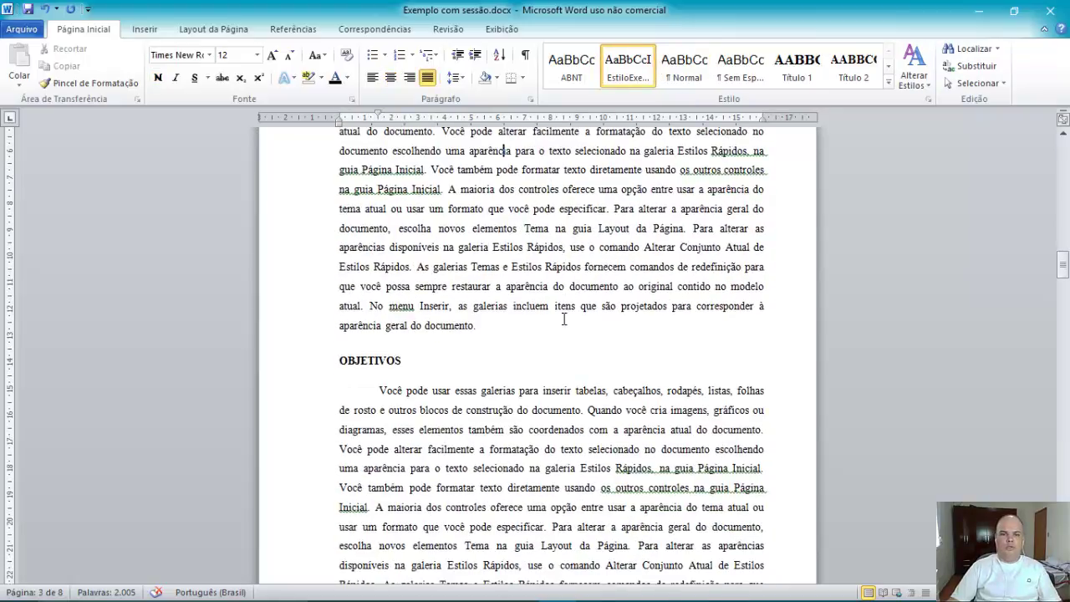
pyautogui.scroll(3, 528, 376)
# Step: Add =rand(3,5) filler paragraphs after the last Introdução paragraph
pyautogui.click(491, 426)
pyautogui.press('Return')
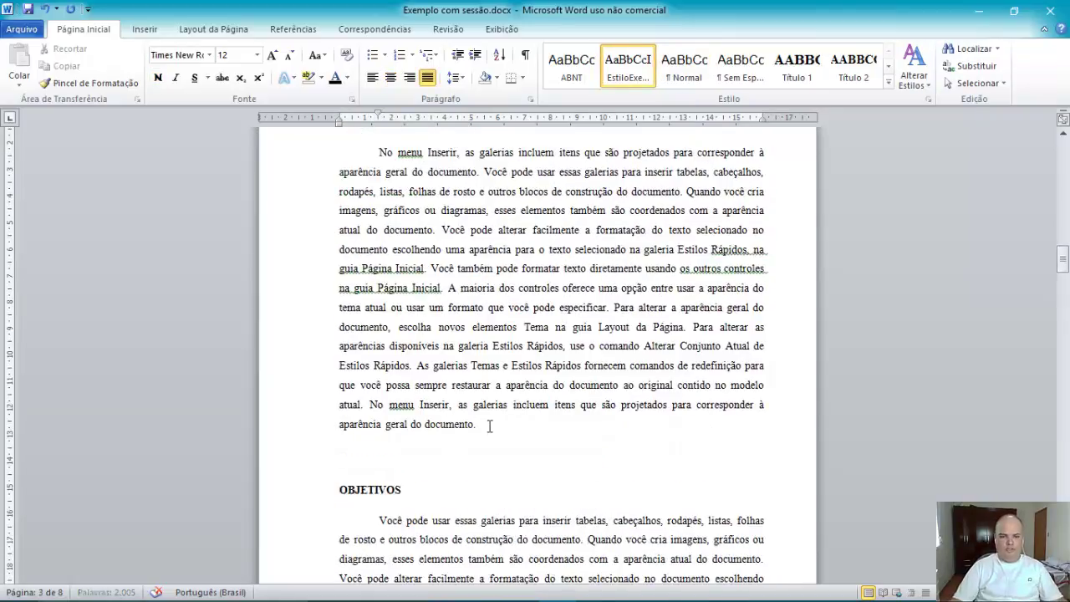
pyautogui.write('=rand(10')
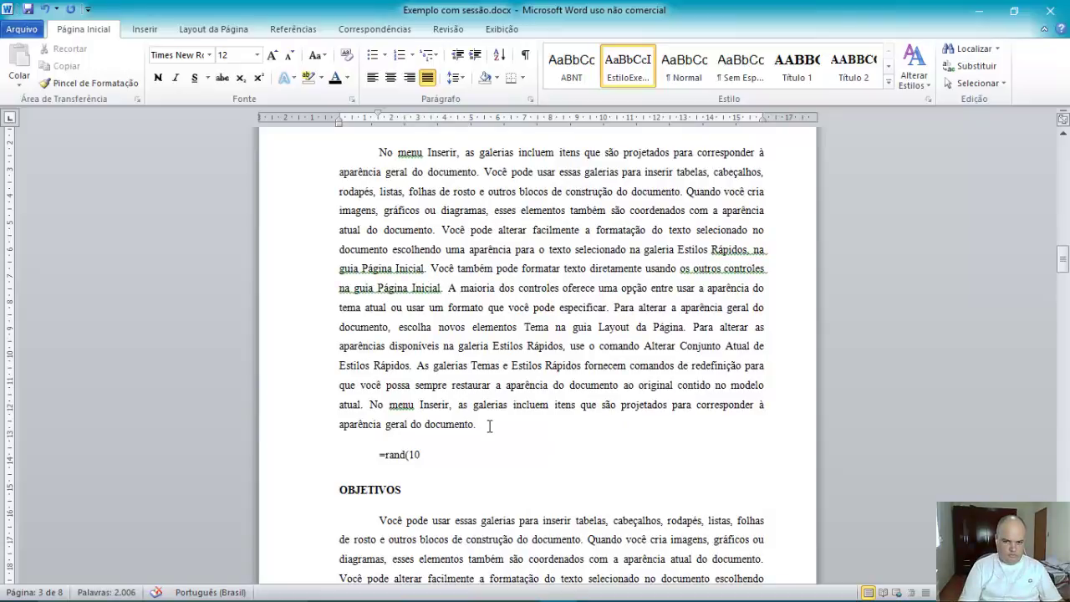
pyautogui.press('BackSpace')
pyautogui.press('BackSpace')
pyautogui.write('3,5')
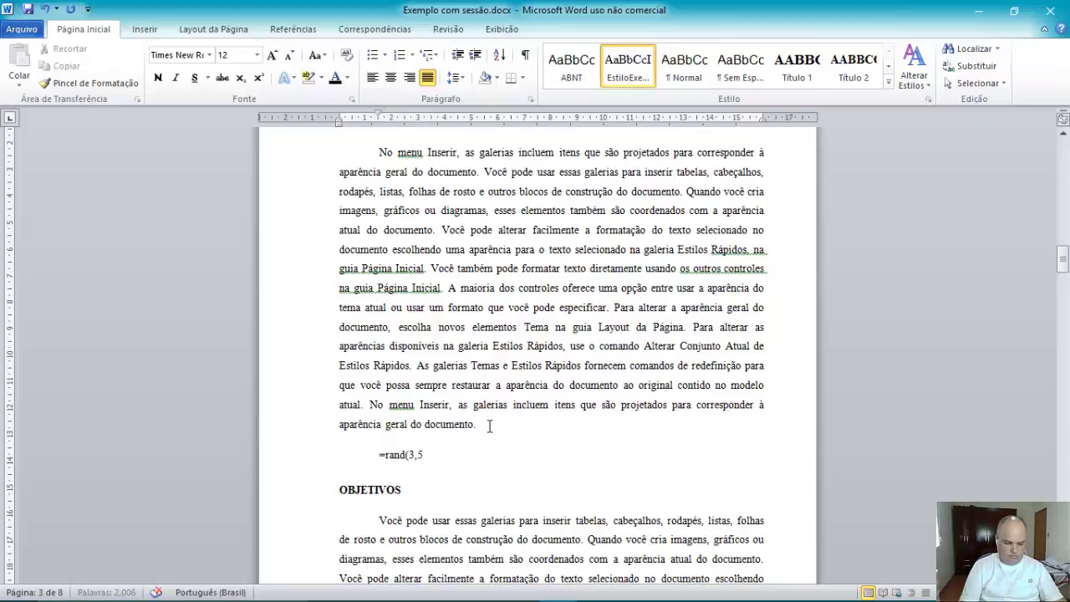
pyautogui.write(')')
pyautogui.press('Return')
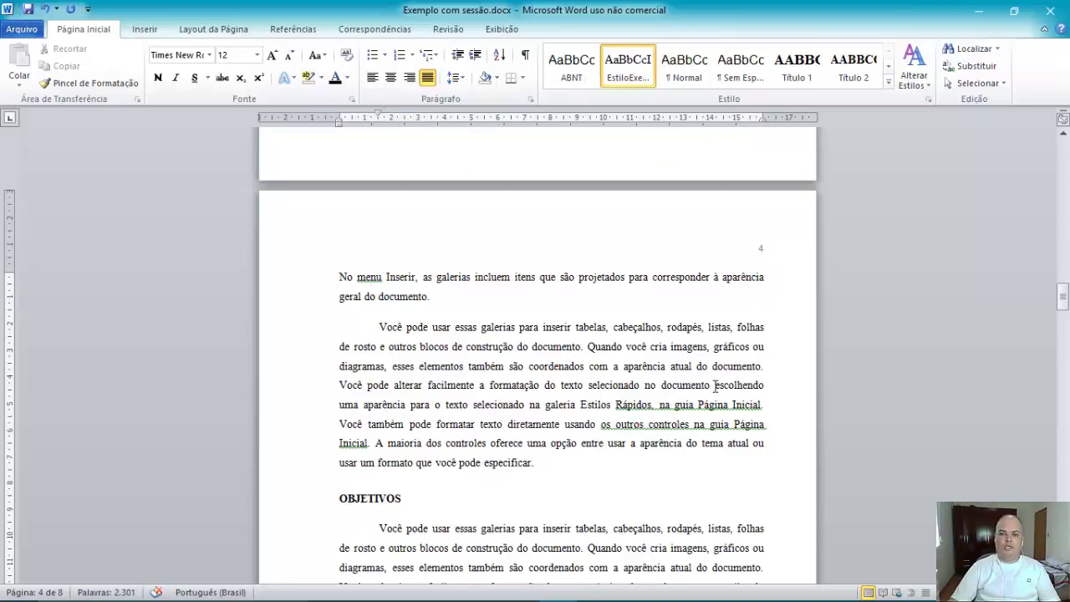
pyautogui.scroll(3, 715, 388)
pyautogui.scroll(8, 717, 351)
# Step: Update the entire Sumário, then follow its Objetivos entry to page 4
pyautogui.scroll(6, 722, 292)
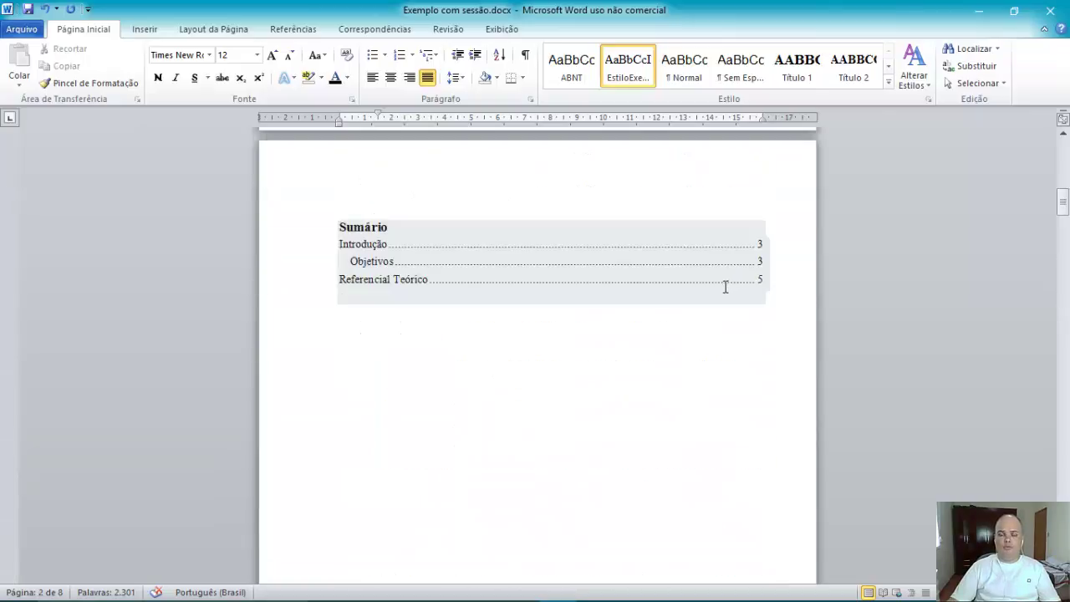
pyautogui.click(560, 250)
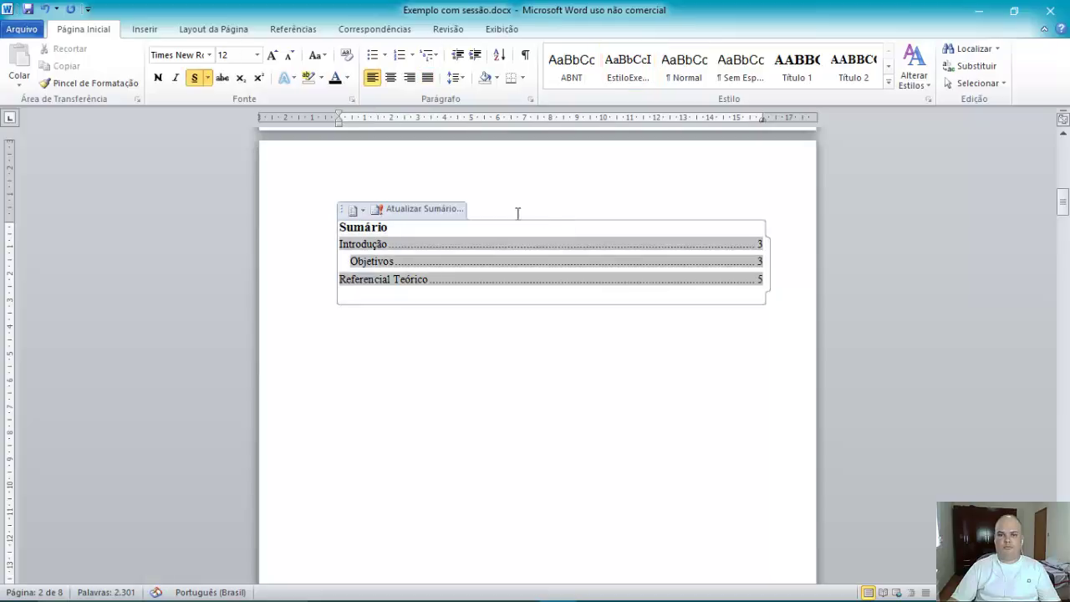
pyautogui.click(406, 214)
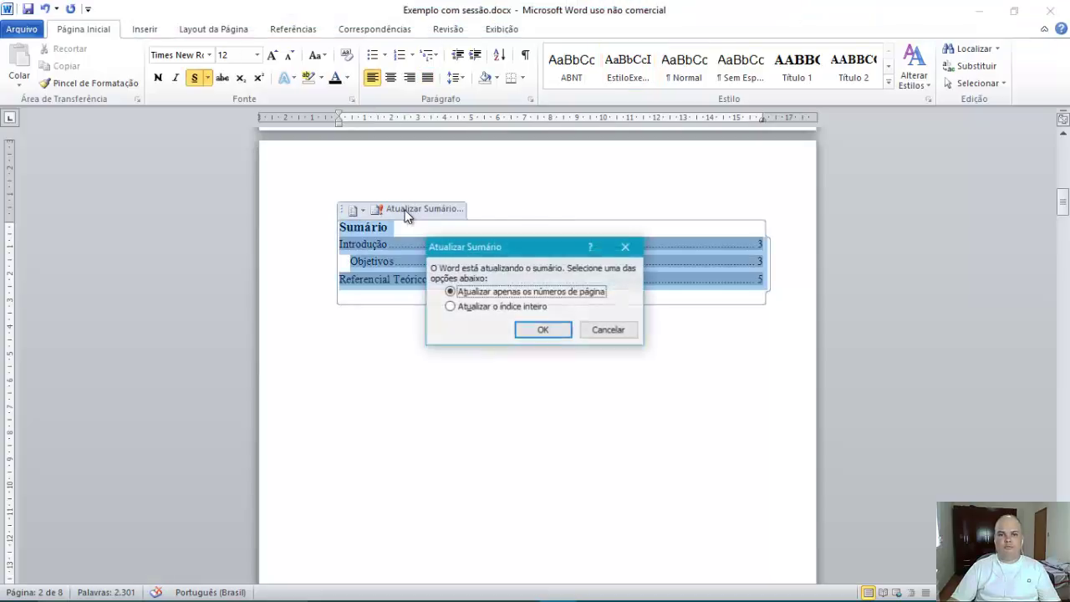
pyautogui.click(465, 308)
pyautogui.click(537, 328)
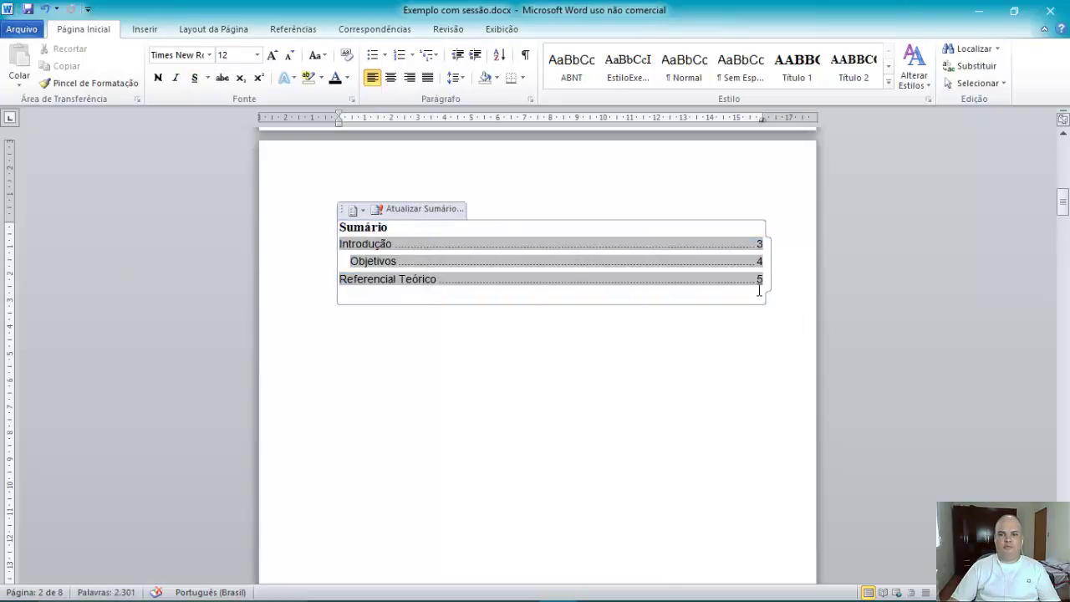
pyautogui.keyDown('ctrl'); pyautogui.click(759, 262); pyautogui.keyUp('ctrl')
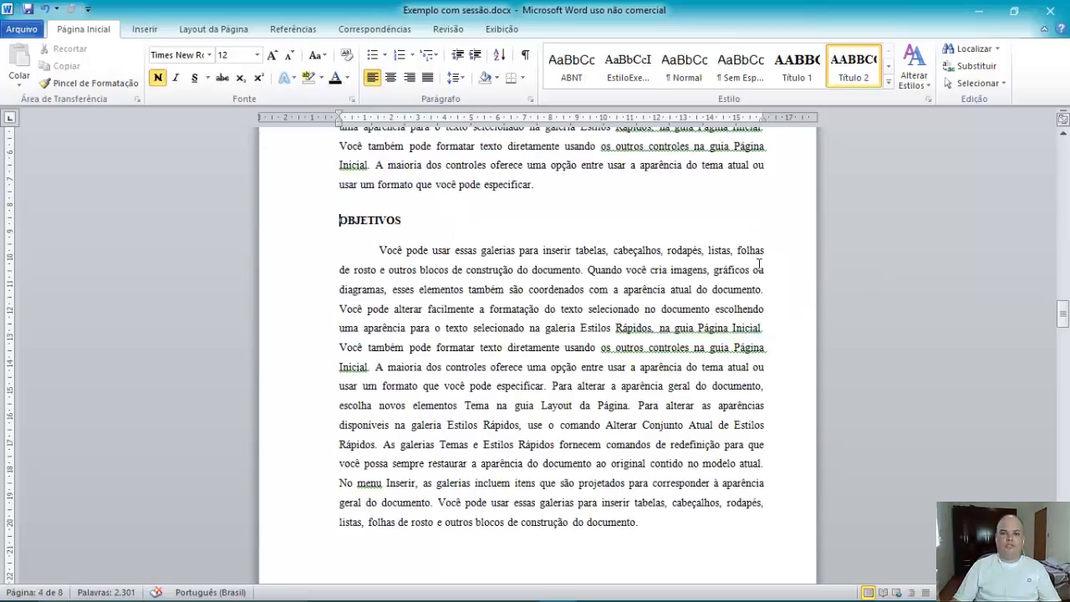